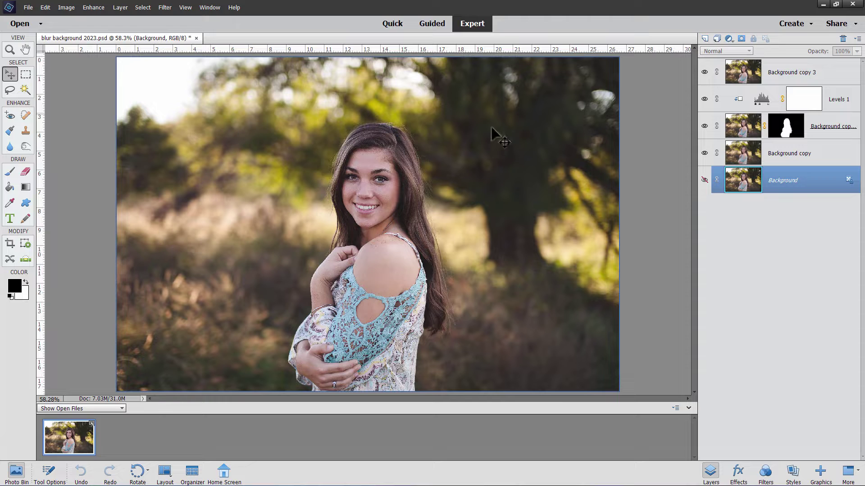
# - Hide and reshow Background copy 3 to compare, then close the document without saving
pyautogui.click(704, 72)
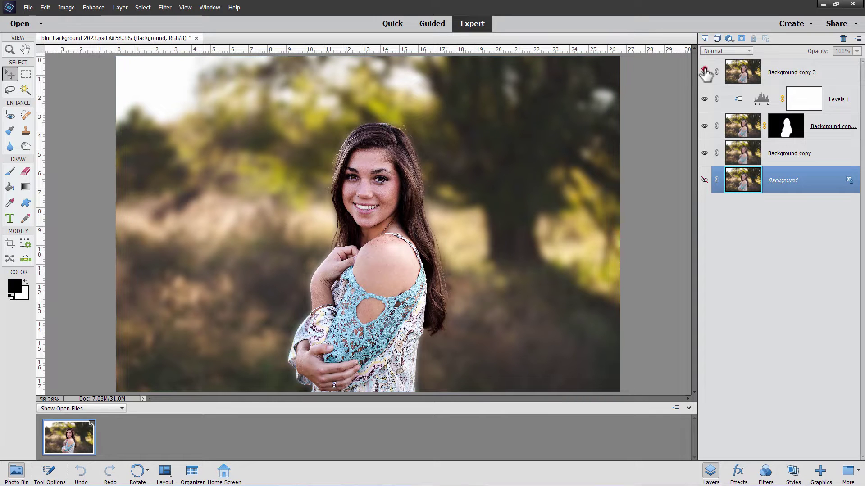
pyautogui.click(705, 72)
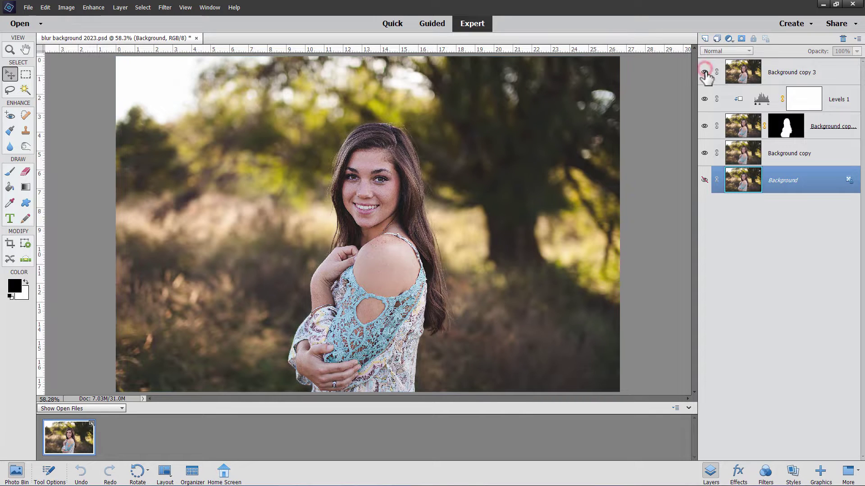
pyautogui.click(196, 38)
pyautogui.click(442, 191)
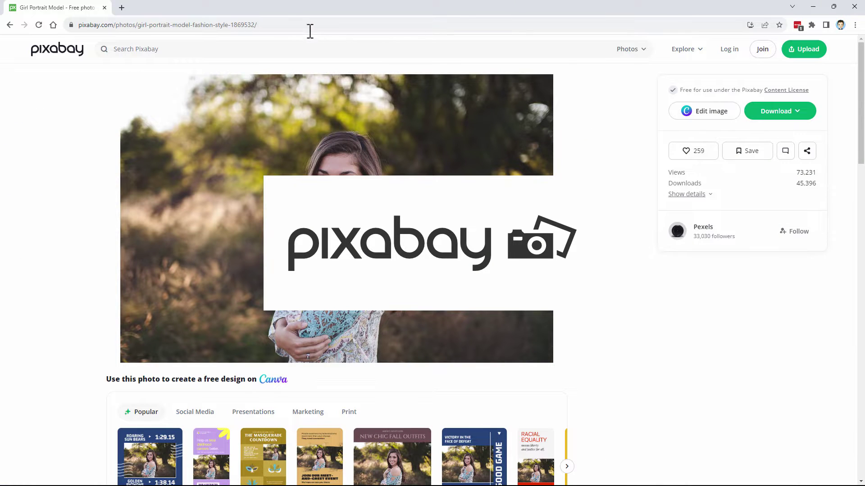
# - Download the girl portrait from Pixabay as a 1920×1280 JPG, then close Chrome
pyautogui.click(304, 25)
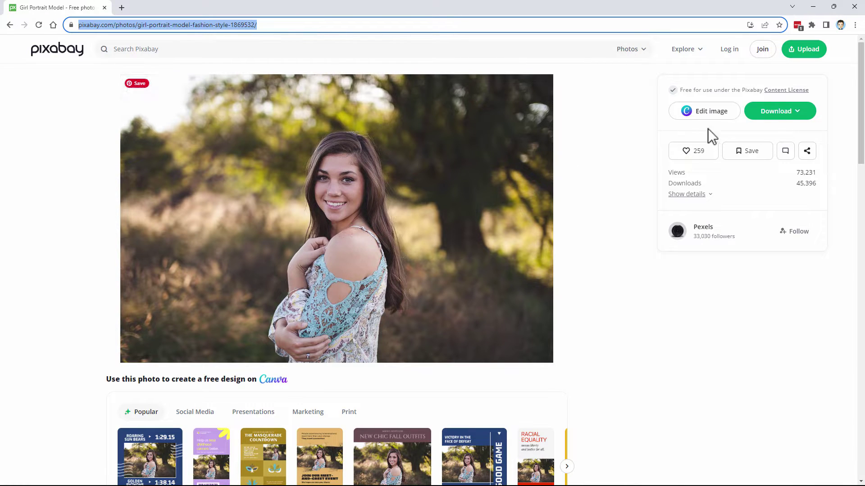
pyautogui.click(783, 112)
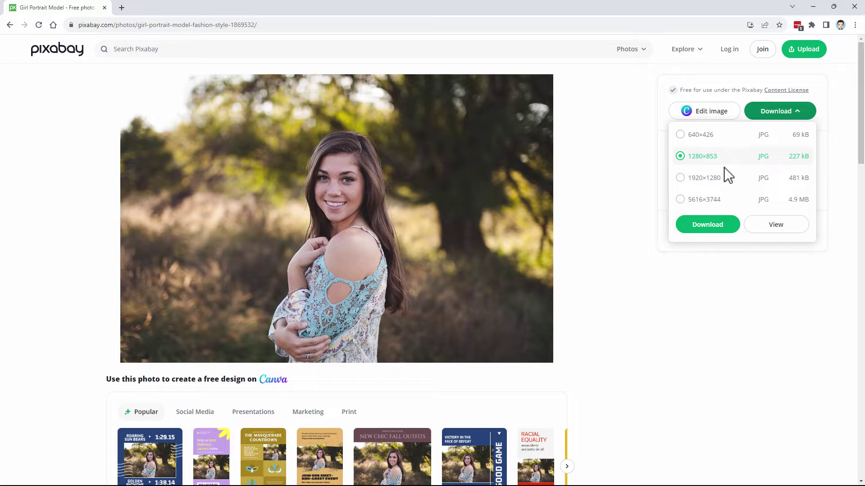
pyautogui.click(706, 180)
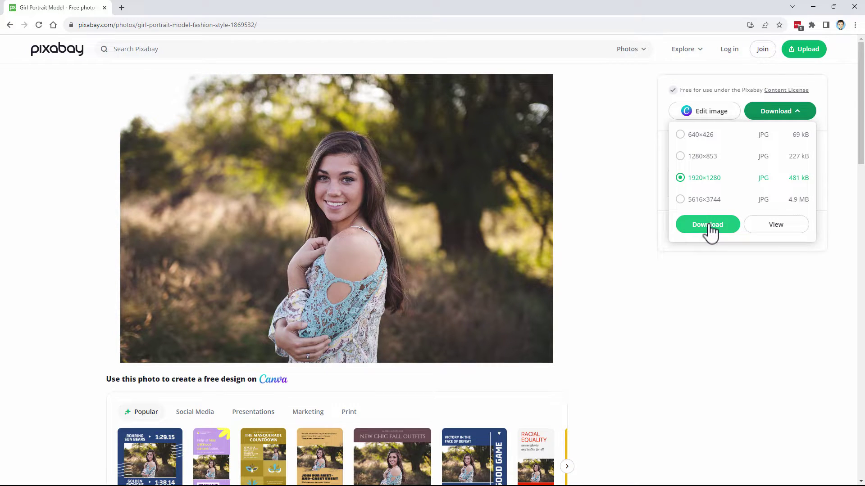
pyautogui.click(853, 7)
# - Open girl-1869532_1920.jpg from the Pixabay 10 folder and dock it as a tab
pyautogui.click(28, 8)
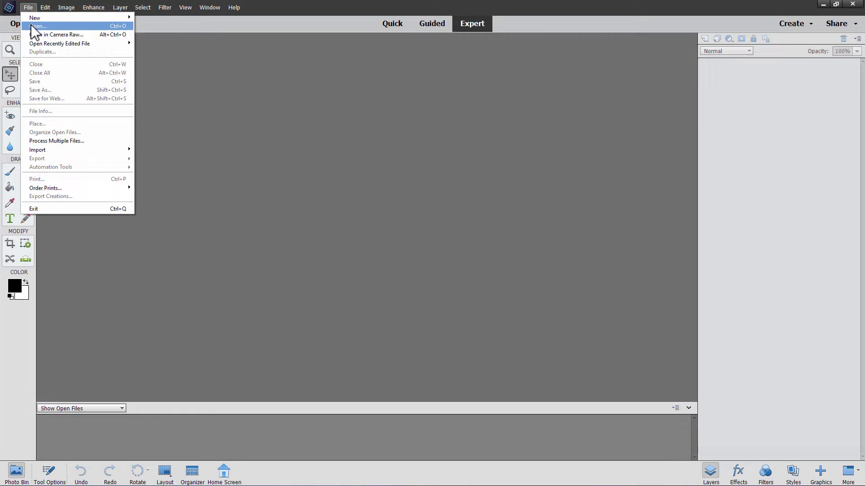
pyautogui.click(31, 26)
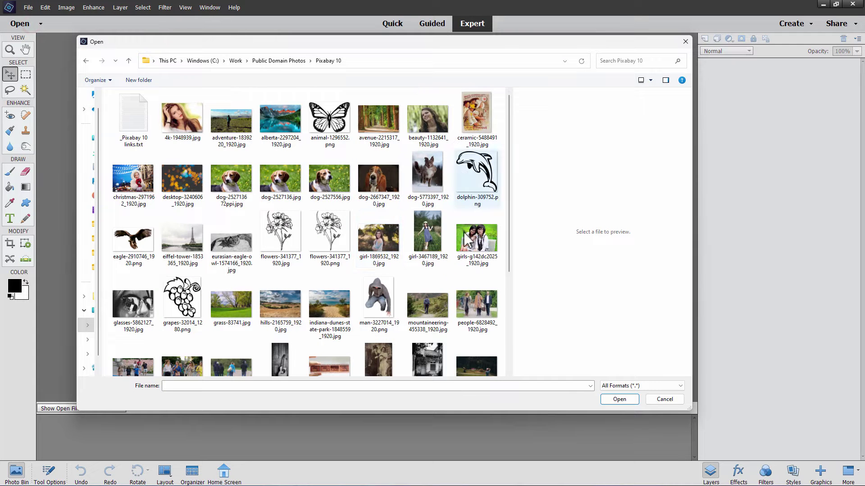
pyautogui.click(379, 238)
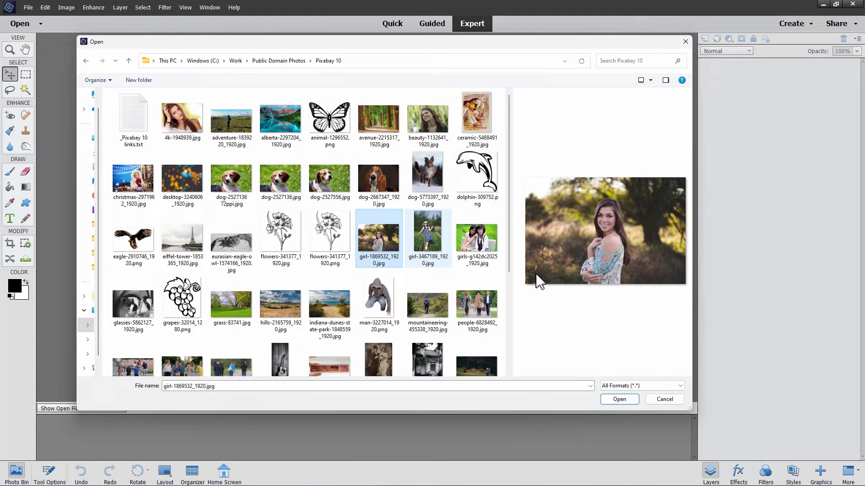
pyautogui.click(614, 398)
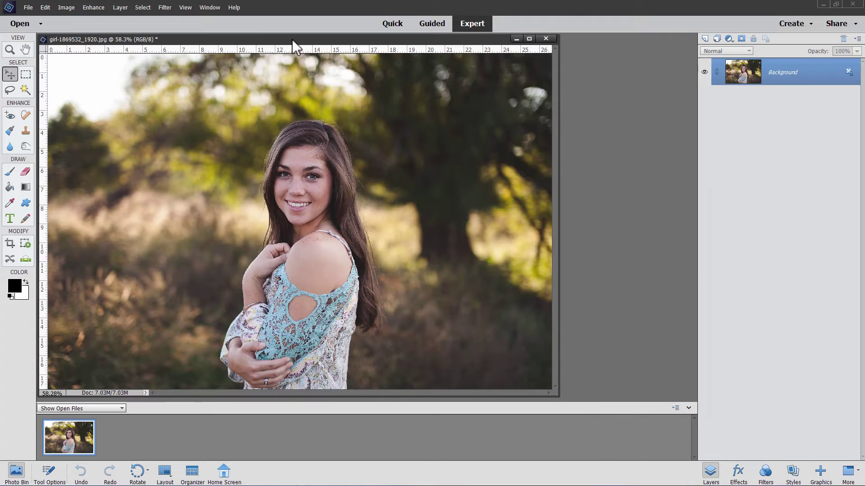
pyautogui.moveTo(292, 39); pyautogui.dragTo(331, 34)
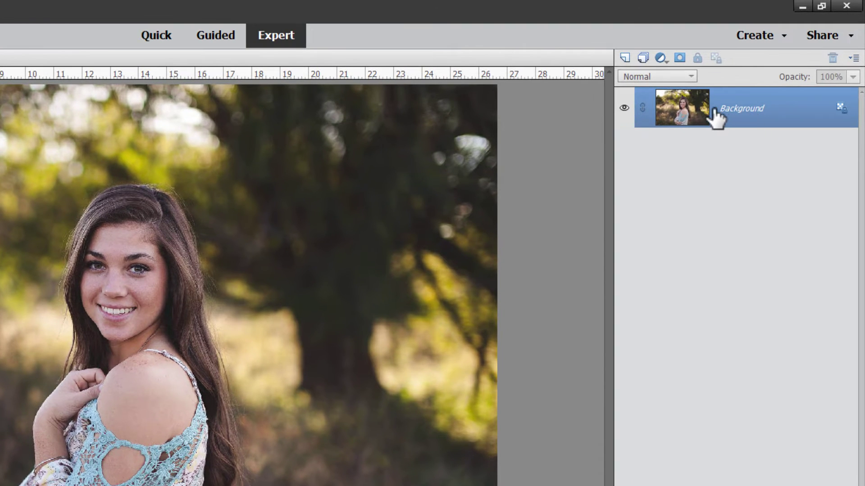
# - Duplicate the Background layer as Background copy and hide the original Background layer
pyautogui.rightClick(750, 112)
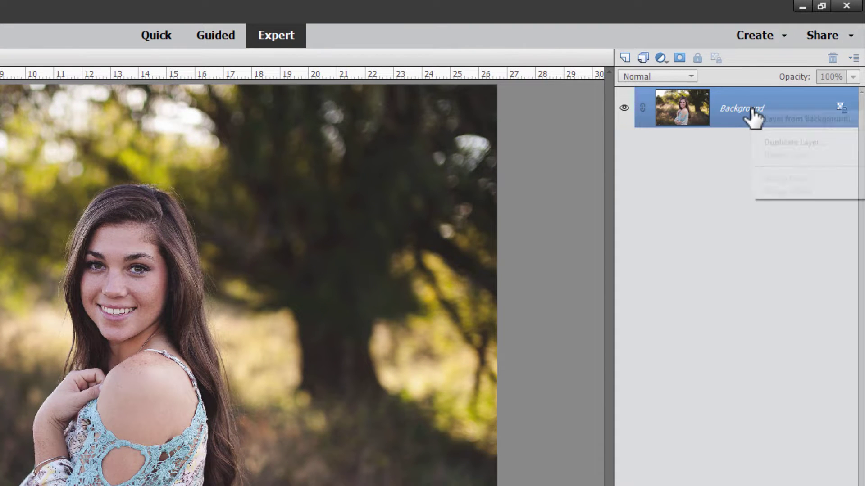
pyautogui.click(784, 144)
pyautogui.click(337, 222)
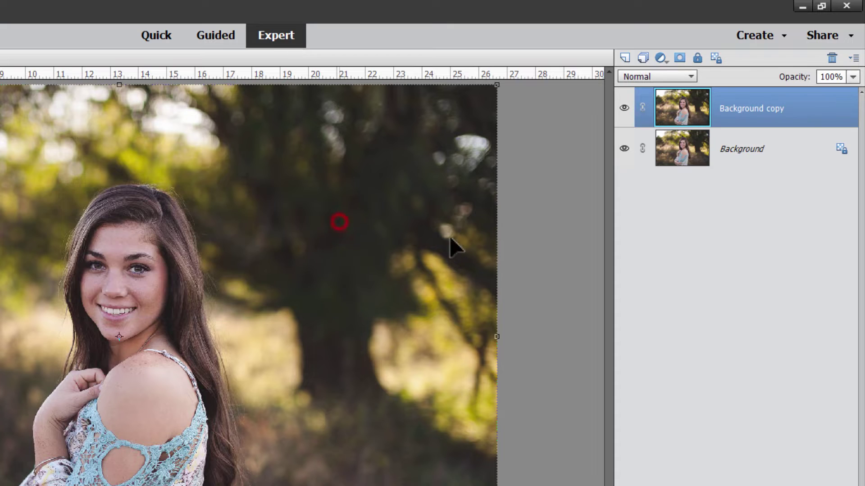
pyautogui.click(624, 148)
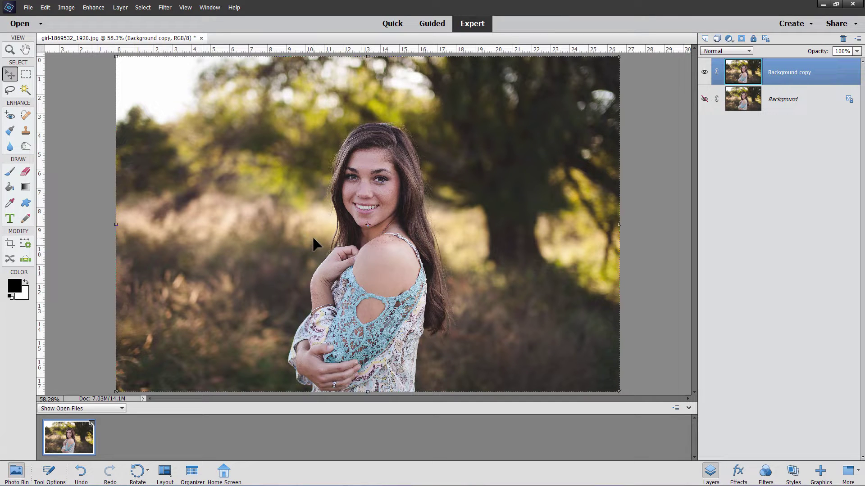
# - Choose the Lasso tool with a 2 px feather
pyautogui.click(10, 90)
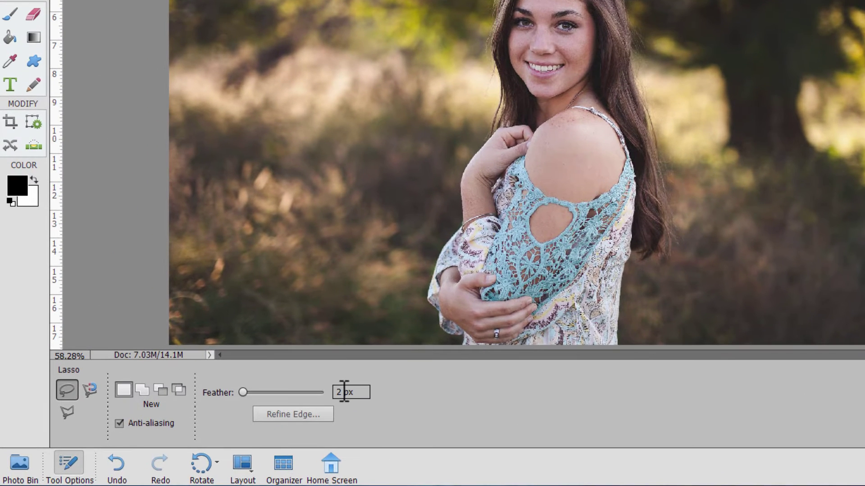
pyautogui.click(340, 392)
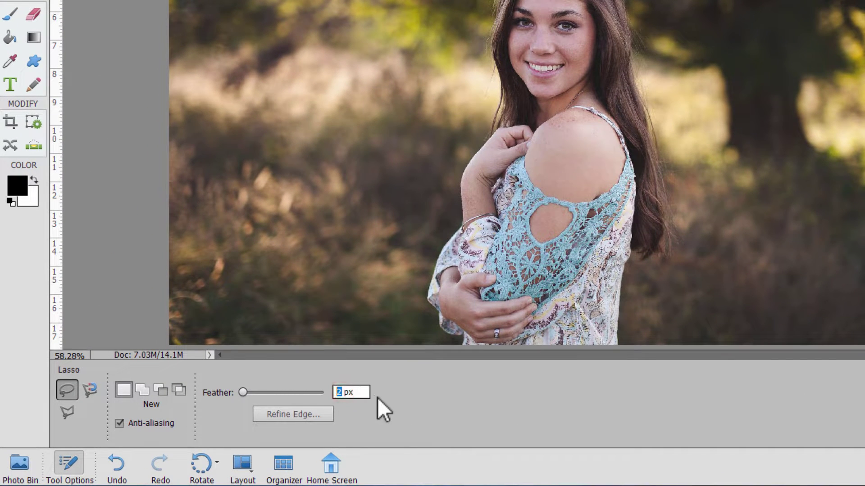
pyautogui.click(356, 392)
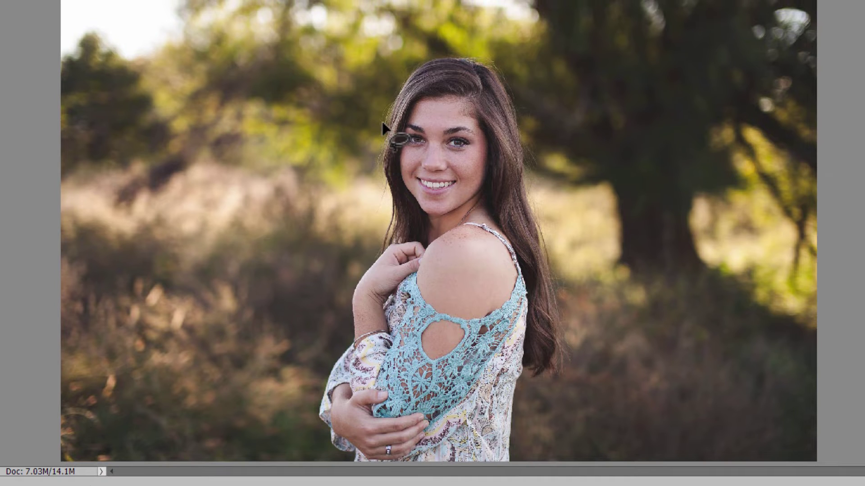
# - Trace a loose outline around the girl's hair, arm and dress, closing it at the hair
pyautogui.moveTo(382, 124)
pyautogui.mouseDown()
pyautogui.moveTo(378, 241)
pyautogui.moveTo(348, 291)
pyautogui.moveTo(348, 340)
pyautogui.moveTo(312, 404)
pyautogui.mouseUp()
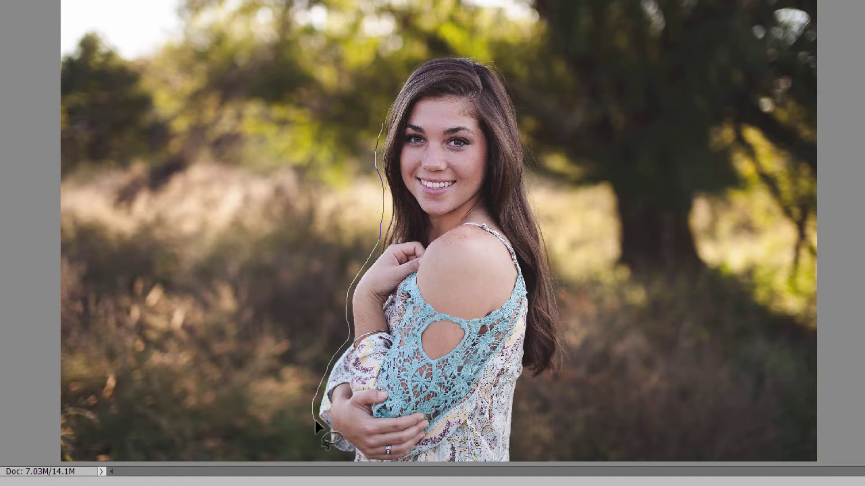
pyautogui.moveTo(322, 434)
pyautogui.mouseDown()
pyautogui.moveTo(357, 473)
pyautogui.moveTo(347, 475)
pyautogui.mouseUp()
pyautogui.moveTo(518, 473); pyautogui.dragTo(516, 449)
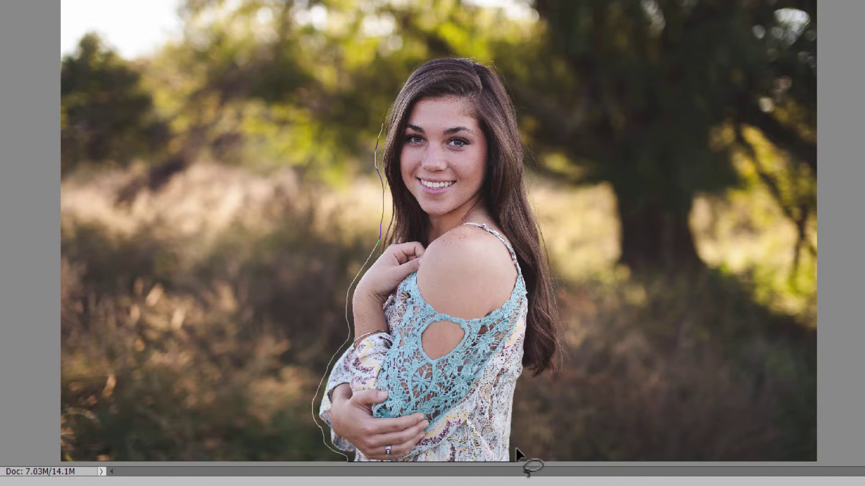
pyautogui.moveTo(522, 381)
pyautogui.mouseDown()
pyautogui.moveTo(540, 382)
pyautogui.moveTo(561, 359)
pyautogui.mouseUp()
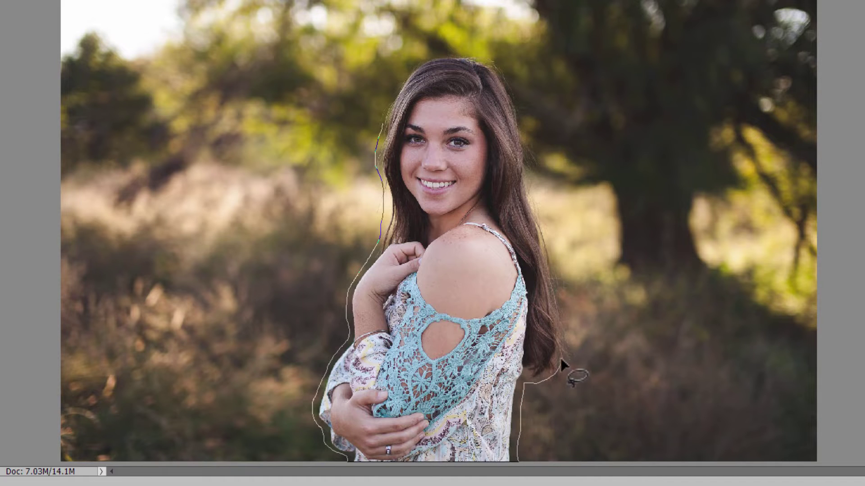
pyautogui.moveTo(557, 270); pyautogui.dragTo(546, 234)
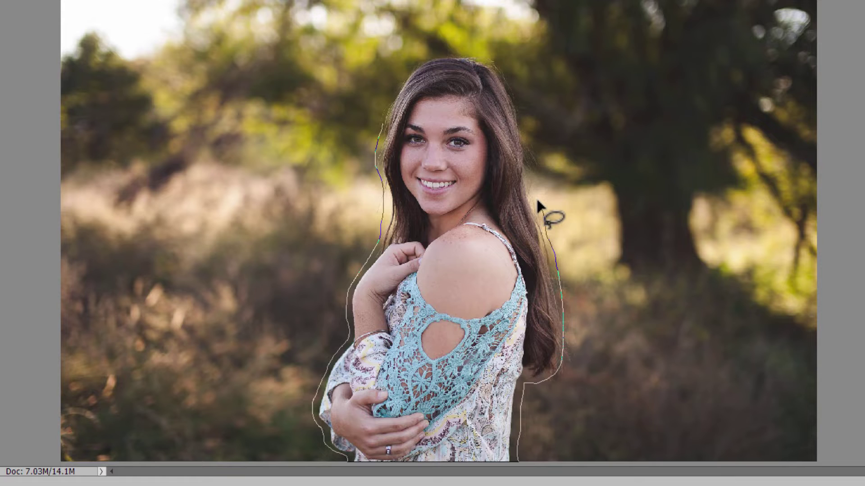
pyautogui.moveTo(522, 118); pyautogui.dragTo(512, 83)
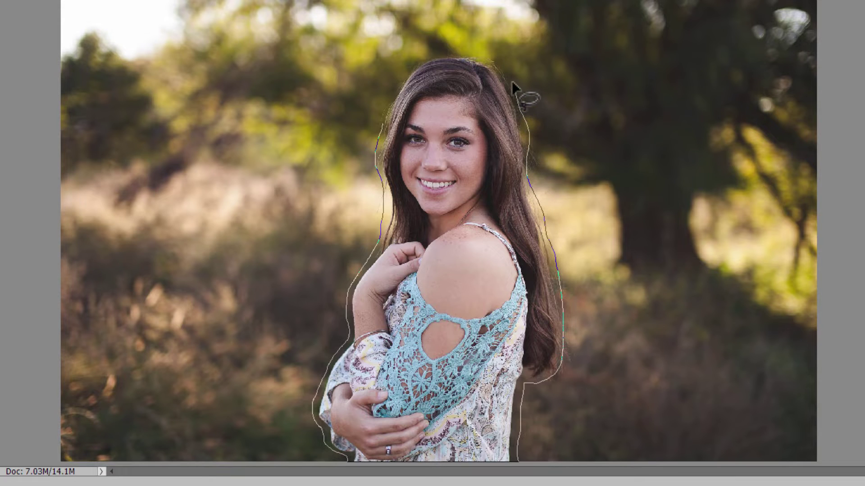
pyautogui.moveTo(413, 63)
pyautogui.mouseDown()
pyautogui.moveTo(386, 98)
pyautogui.moveTo(381, 128)
pyautogui.mouseUp()
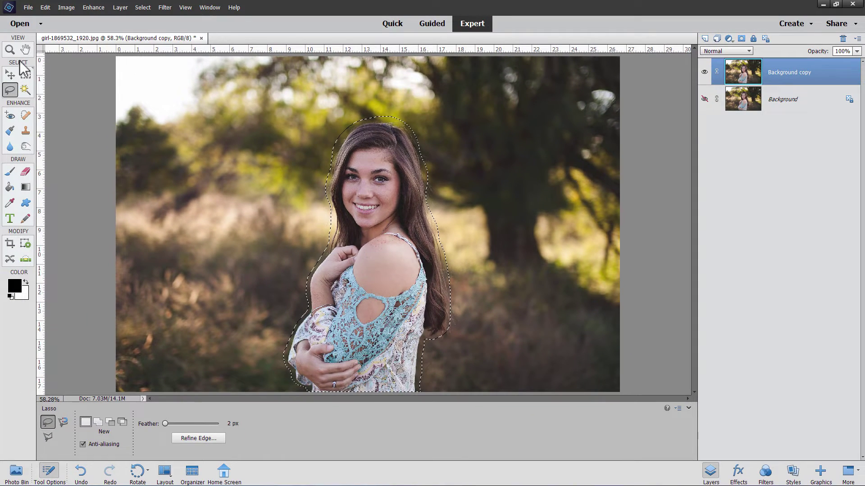
# - Zoom in on the girl's face to 100%
pyautogui.click(9, 50)
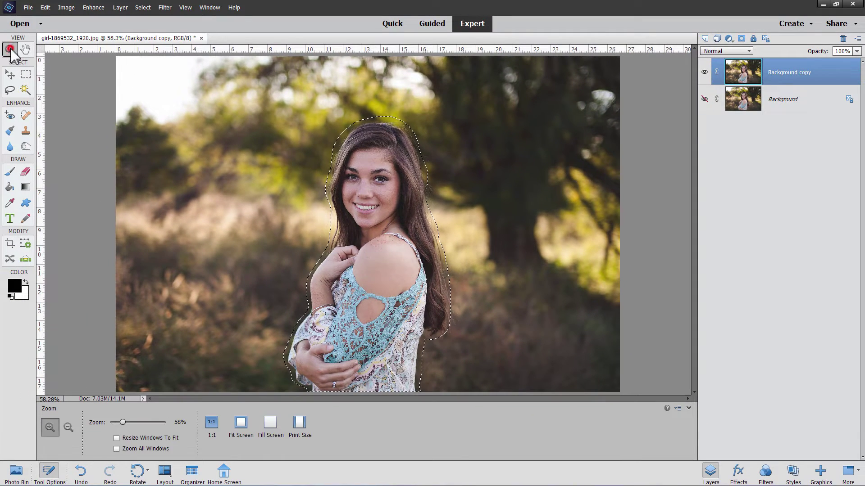
pyautogui.click(359, 223)
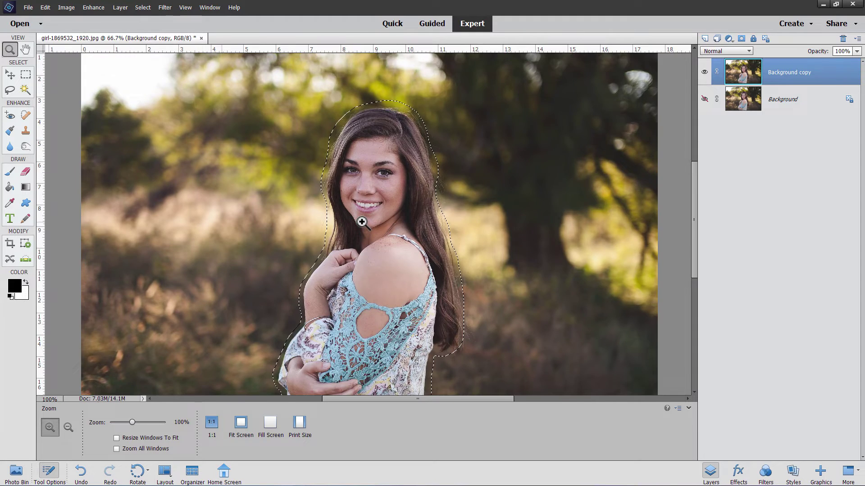
pyautogui.click(361, 222)
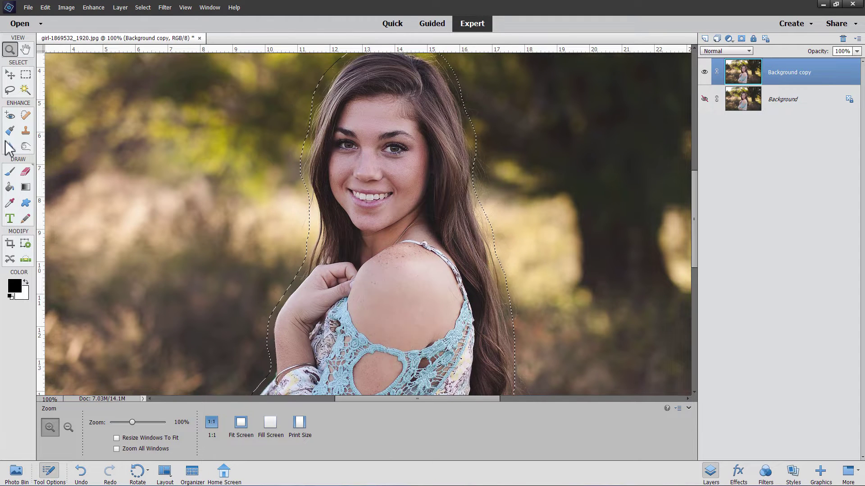
# - Start Refine Edge, move its dialog aside, and keep the Overlay view mode
pyautogui.click(10, 89)
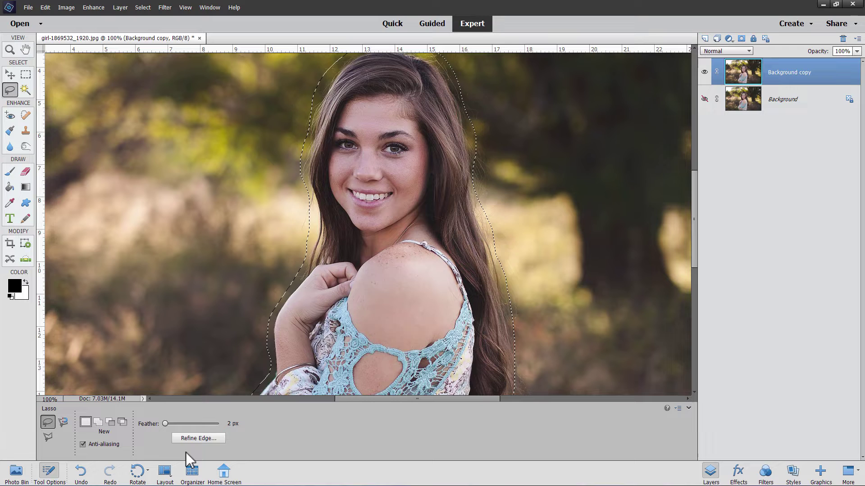
pyautogui.click(199, 438)
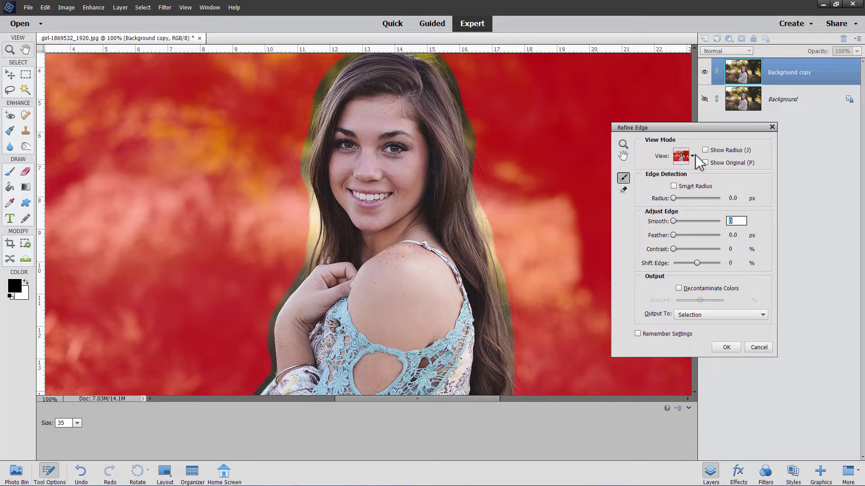
pyautogui.moveTo(695, 128); pyautogui.dragTo(617, 116)
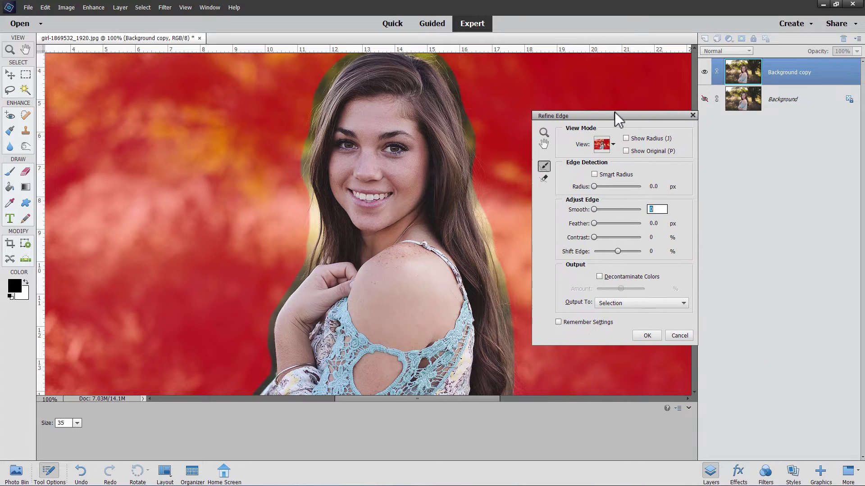
pyautogui.click(614, 144)
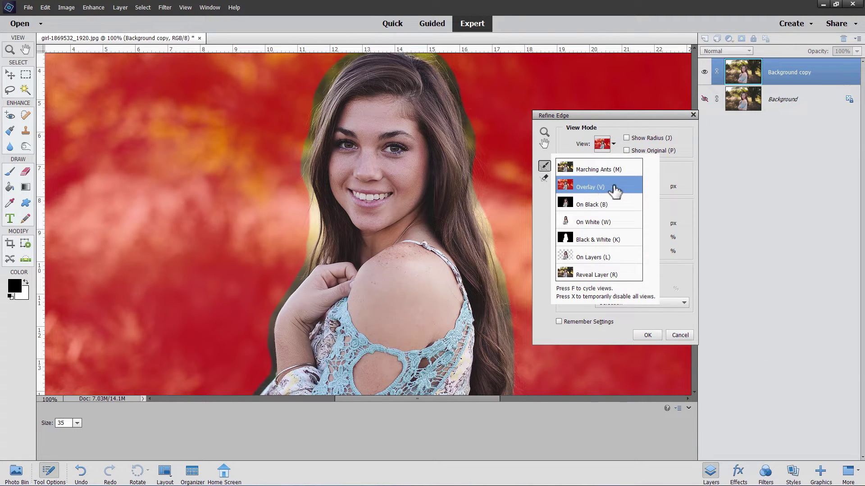
pyautogui.click(603, 118)
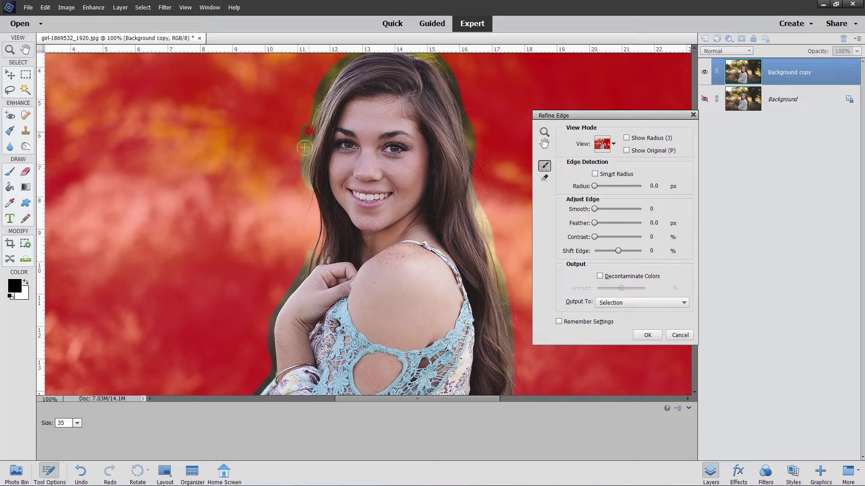
# - Paint refine-edge strokes along the left hair and arm to remove the dark halo
pyautogui.moveTo(315, 136); pyautogui.dragTo(312, 145)
pyautogui.moveTo(316, 260); pyautogui.dragTo(280, 299)
pyautogui.moveTo(326, 251); pyautogui.dragTo(319, 261)
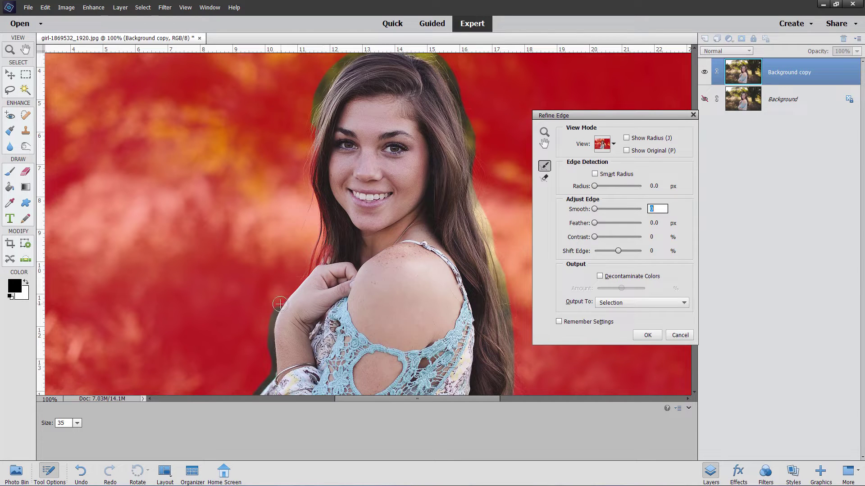
pyautogui.moveTo(280, 305)
pyautogui.mouseDown()
pyautogui.moveTo(274, 354)
pyautogui.moveTo(229, 320)
pyautogui.moveTo(228, 345)
pyautogui.moveTo(258, 368)
pyautogui.moveTo(272, 360)
pyautogui.moveTo(268, 380)
pyautogui.mouseUp()
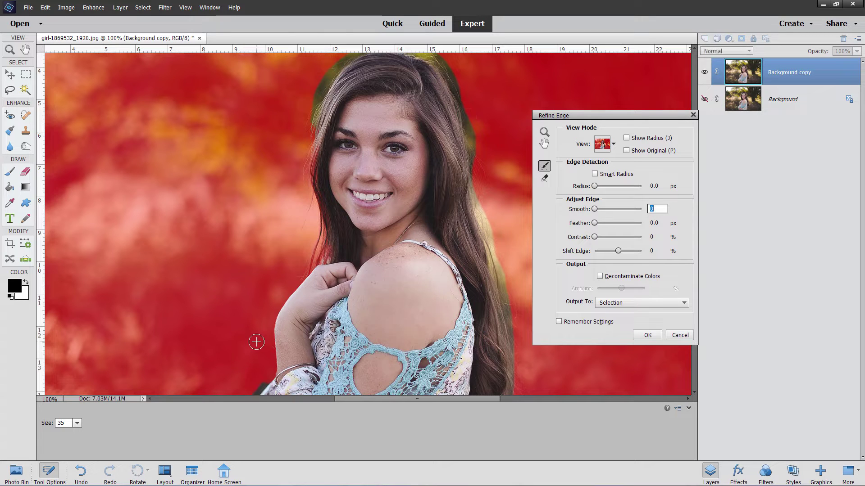
# - Pan down and refine the selection edge along the arm, dress edge and lower hair
pyautogui.press('space')
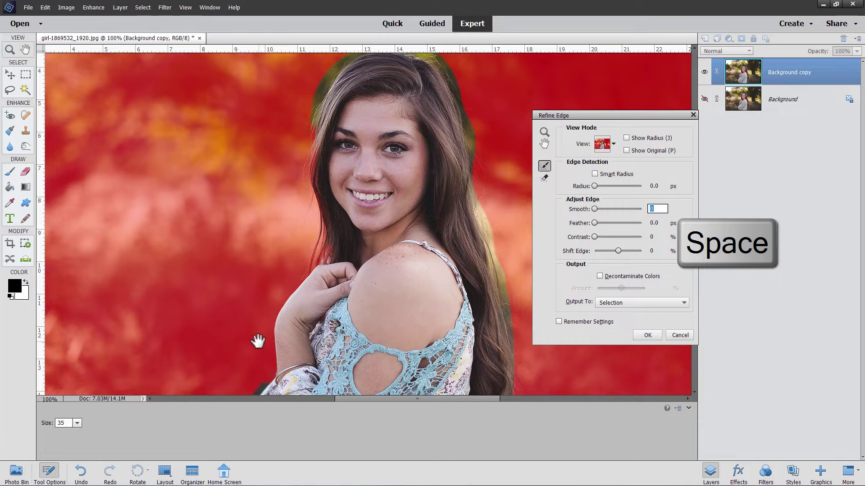
pyautogui.moveTo(258, 341); pyautogui.dragTo(264, 188)
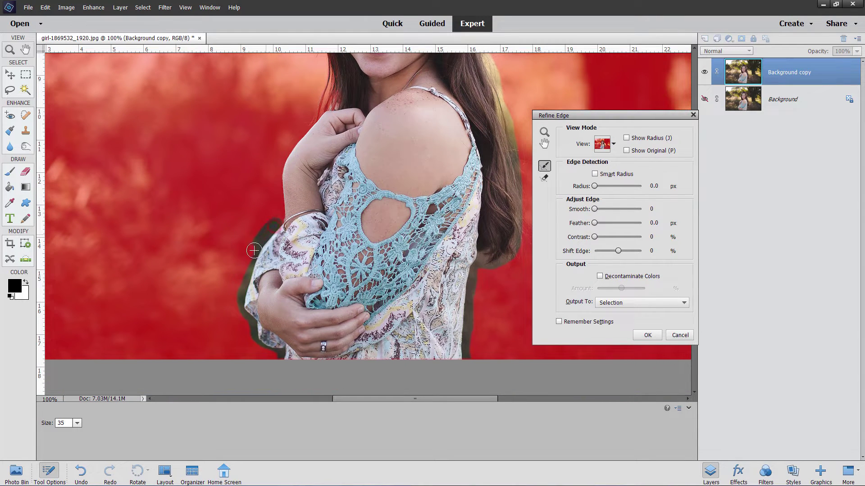
pyautogui.moveTo(254, 251)
pyautogui.mouseDown()
pyautogui.moveTo(238, 321)
pyautogui.moveTo(239, 313)
pyautogui.moveTo(253, 345)
pyautogui.moveTo(268, 352)
pyautogui.moveTo(273, 379)
pyautogui.mouseUp()
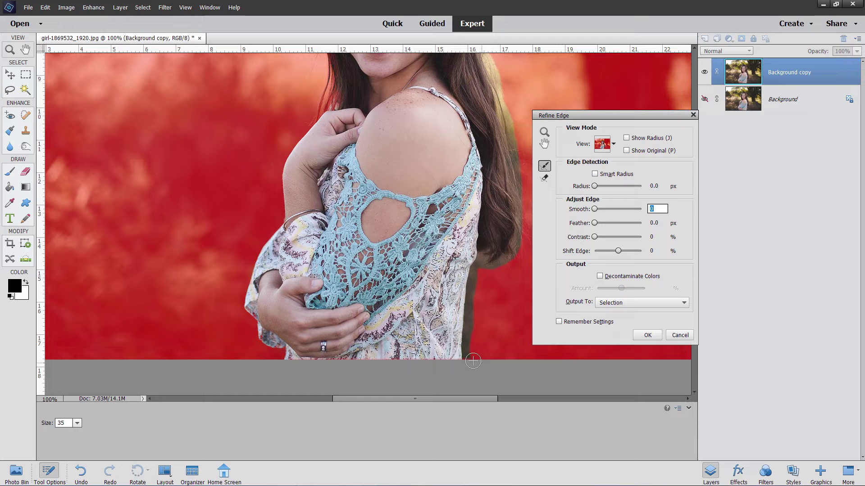
pyautogui.moveTo(470, 349)
pyautogui.mouseDown()
pyautogui.moveTo(473, 305)
pyautogui.moveTo(490, 305)
pyautogui.moveTo(469, 310)
pyautogui.moveTo(478, 263)
pyautogui.moveTo(489, 276)
pyautogui.moveTo(481, 257)
pyautogui.moveTo(488, 253)
pyautogui.moveTo(494, 287)
pyautogui.moveTo(503, 262)
pyautogui.mouseUp()
pyautogui.moveTo(515, 231); pyautogui.dragTo(516, 247)
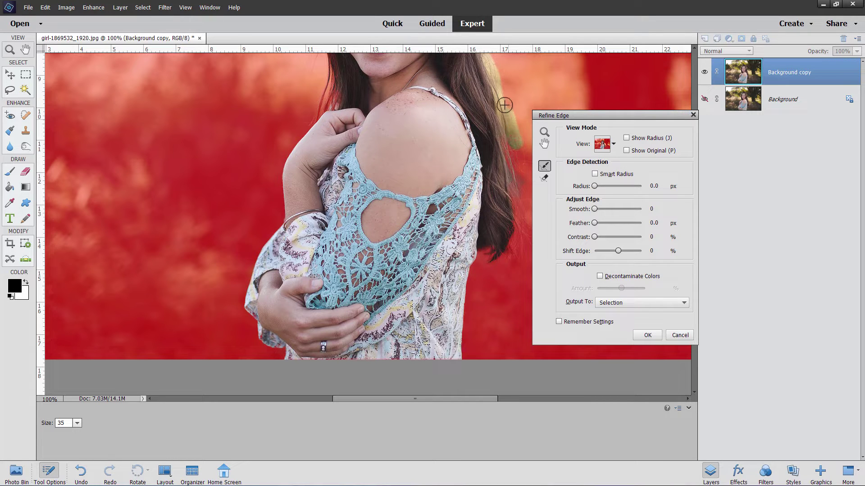
# - Pan back to the face and refine the right and top hair edges, removing the green halo
pyautogui.press('space')
pyautogui.moveTo(511, 112)
pyautogui.mouseDown()
pyautogui.moveTo(509, 158)
pyautogui.moveTo(442, 243)
pyautogui.moveTo(441, 308)
pyautogui.mouseUp()
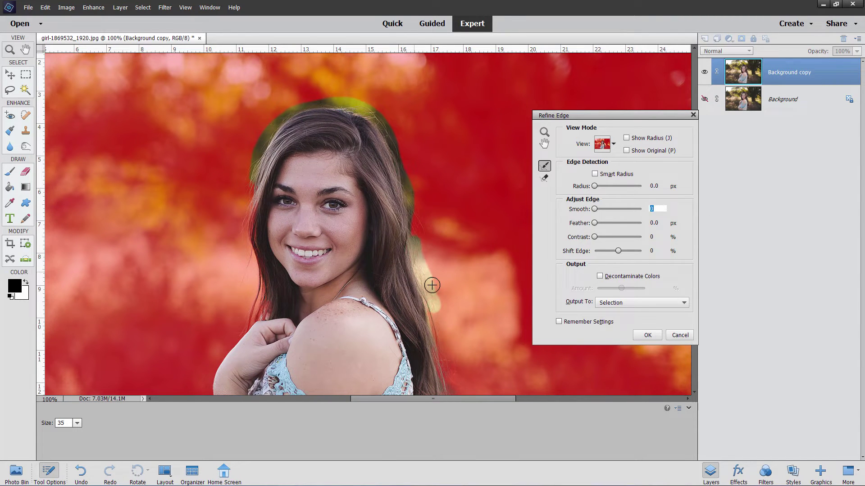
pyautogui.moveTo(433, 307)
pyautogui.mouseDown()
pyautogui.moveTo(411, 239)
pyautogui.moveTo(411, 205)
pyautogui.mouseUp()
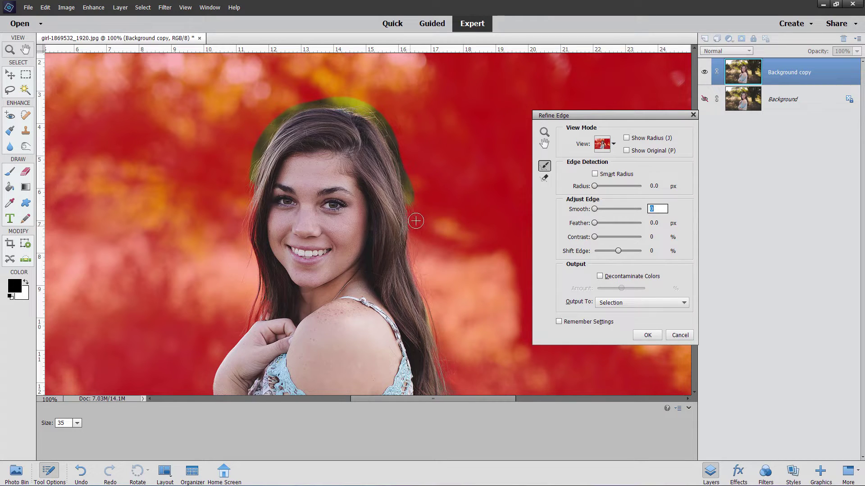
pyautogui.moveTo(414, 211)
pyautogui.mouseDown()
pyautogui.moveTo(396, 141)
pyautogui.moveTo(406, 145)
pyautogui.moveTo(384, 126)
pyautogui.mouseUp()
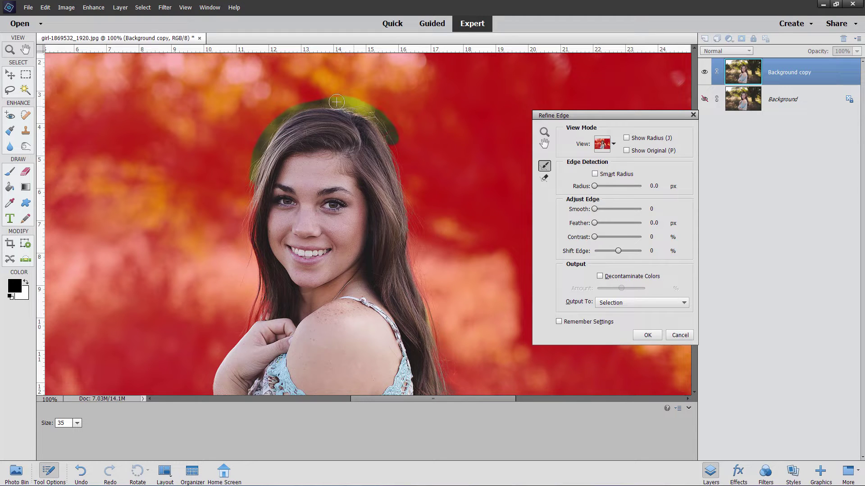
pyautogui.moveTo(336, 101)
pyautogui.mouseDown()
pyautogui.moveTo(393, 115)
pyautogui.moveTo(298, 105)
pyautogui.moveTo(259, 154)
pyautogui.moveTo(256, 147)
pyautogui.moveTo(274, 126)
pyautogui.moveTo(226, 222)
pyautogui.mouseUp()
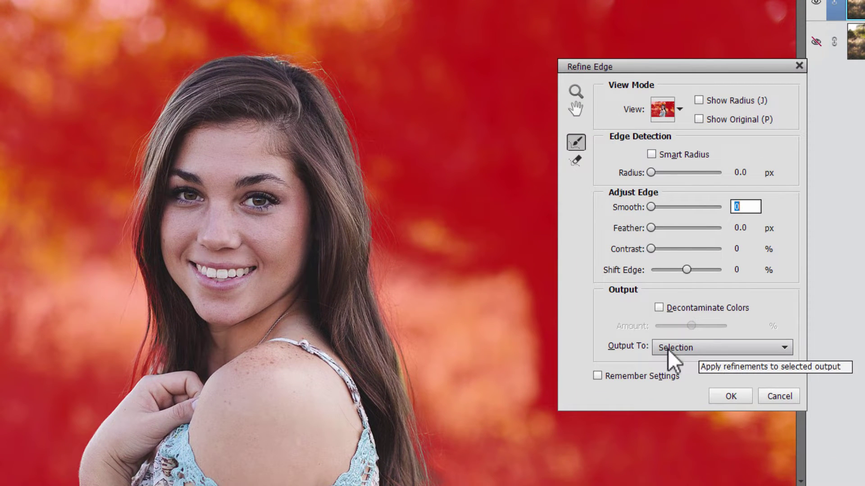
# - Set the Refine Edge output to New Layer with Layer Mask and confirm
pyautogui.click(711, 345)
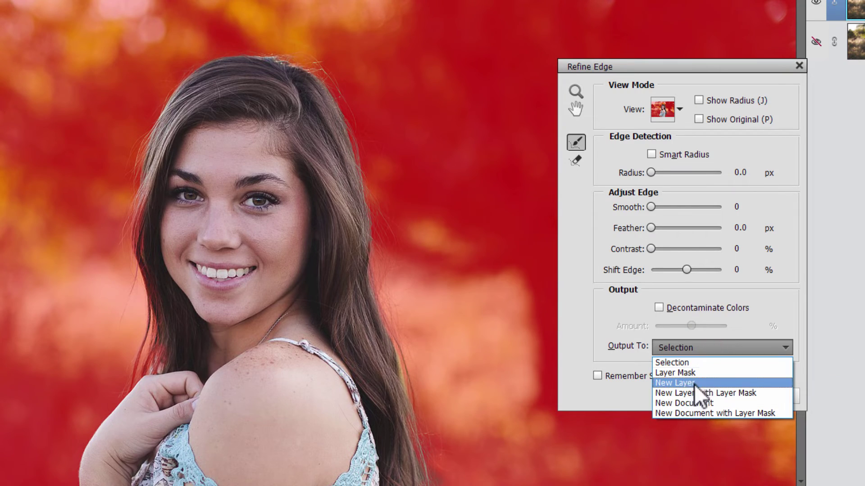
pyautogui.click(701, 392)
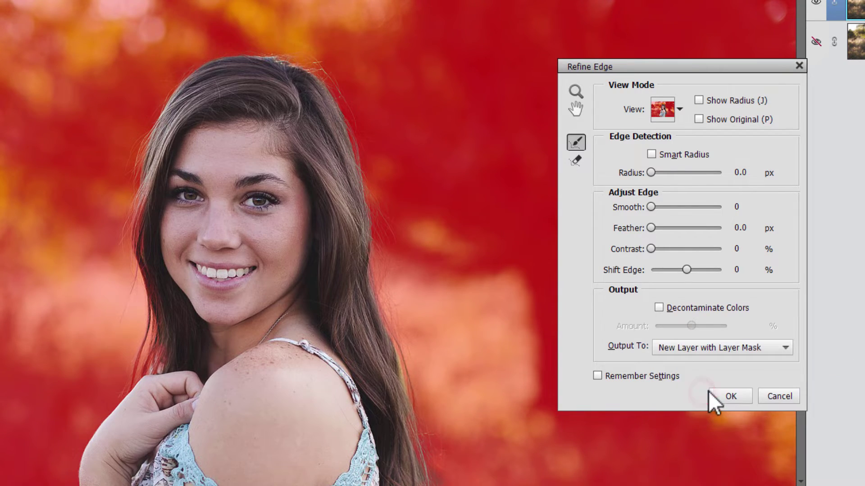
pyautogui.click(728, 397)
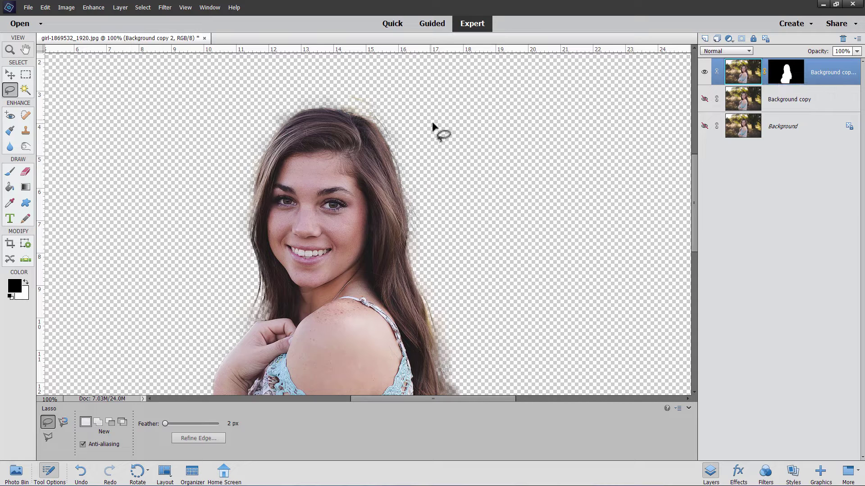
# - Fit the whole image on screen and turn the Background copy layer's visibility back on
pyautogui.click(10, 50)
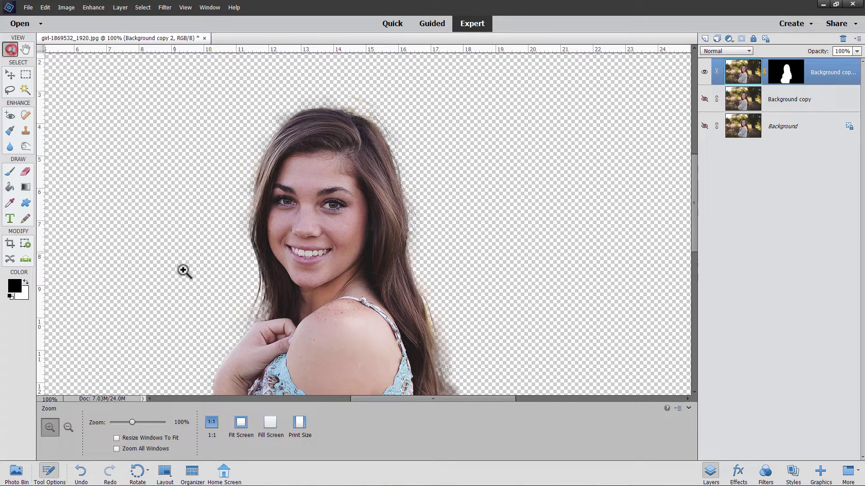
pyautogui.click(241, 422)
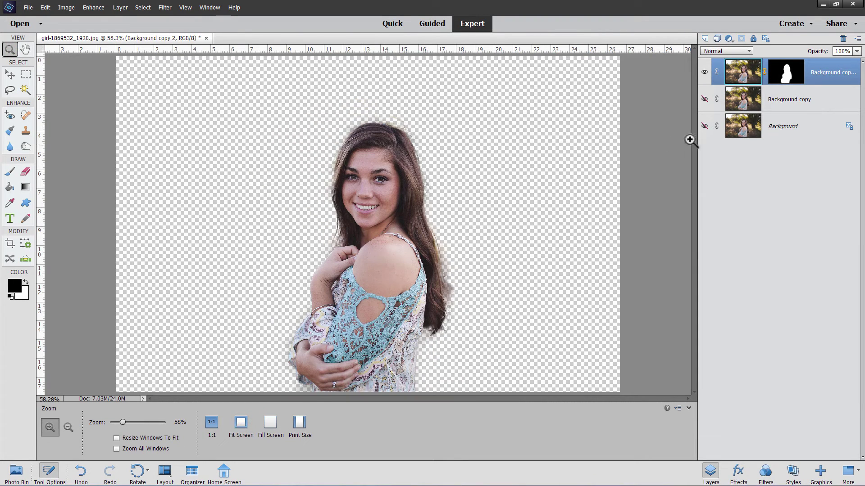
pyautogui.click(804, 108)
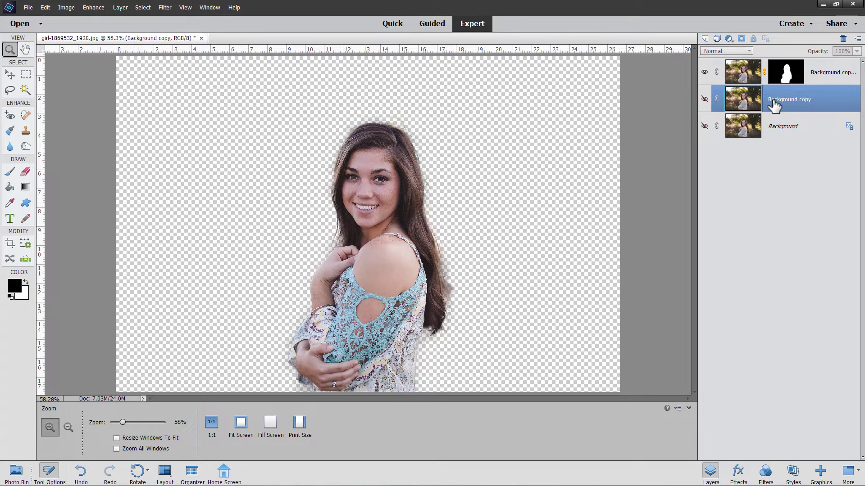
pyautogui.click(704, 100)
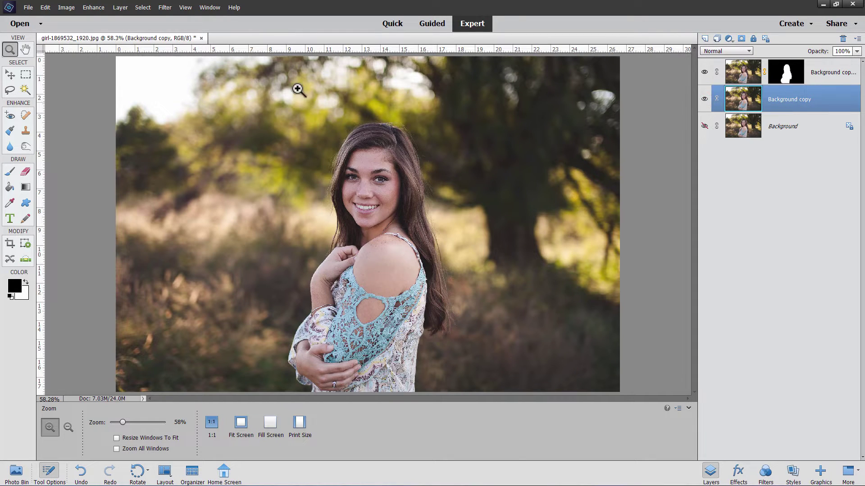
pyautogui.click(10, 75)
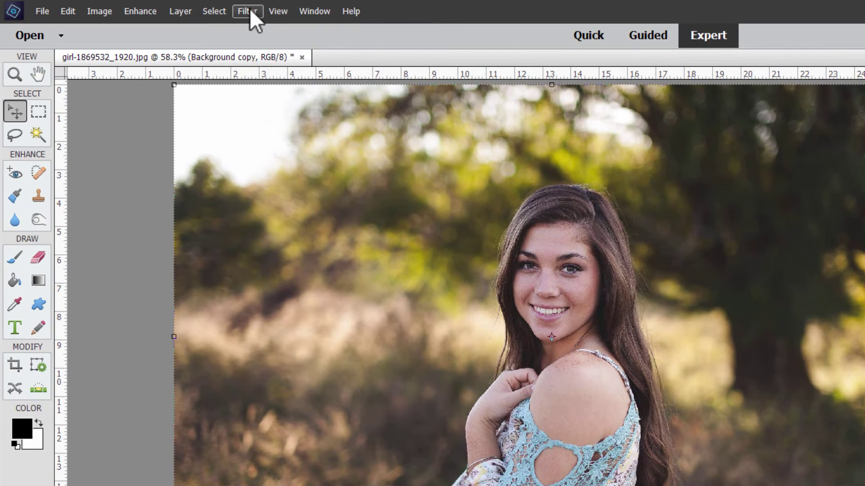
# - Apply Filter > Blur > Gaussian Blur to Background copy, settling on a 10-pixel radius
pyautogui.click(249, 10)
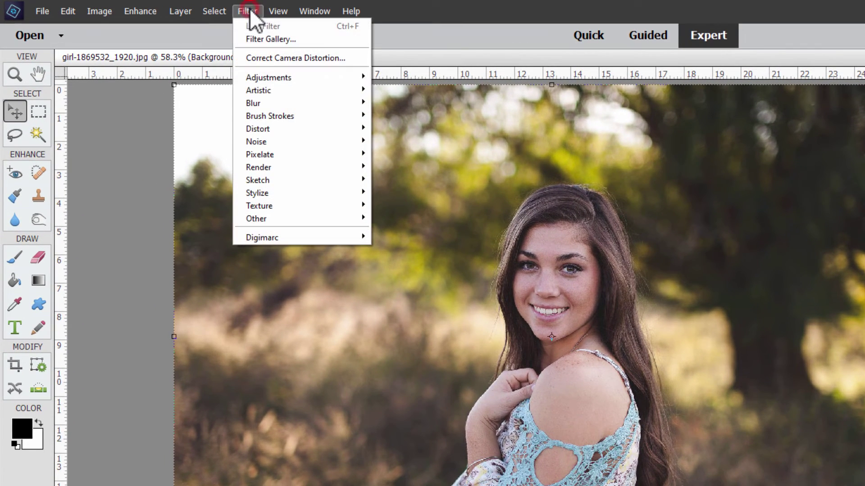
pyautogui.click(269, 103)
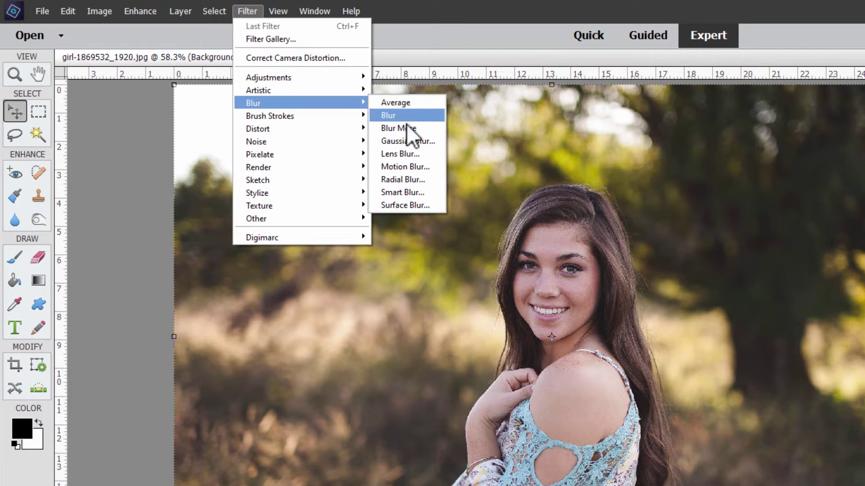
pyautogui.click(401, 141)
pyautogui.write('0.1')
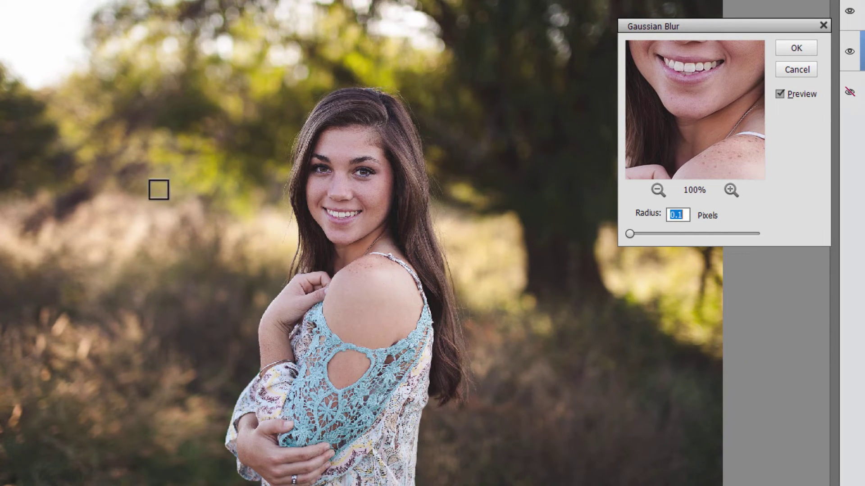
pyautogui.moveTo(630, 234); pyautogui.dragTo(775, 238)
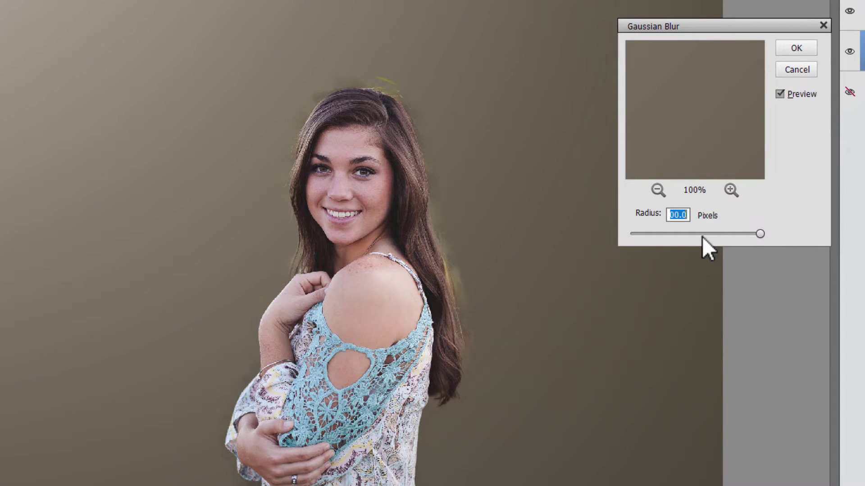
pyautogui.click(647, 234)
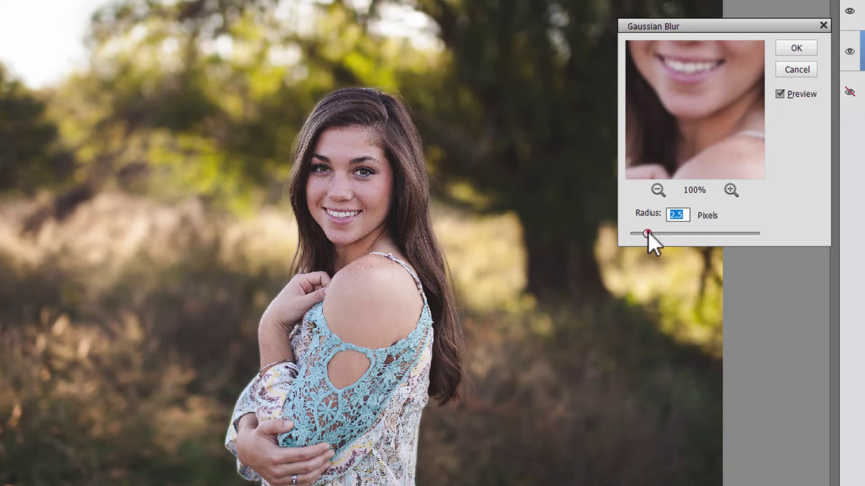
pyautogui.moveTo(667, 232); pyautogui.dragTo(682, 233)
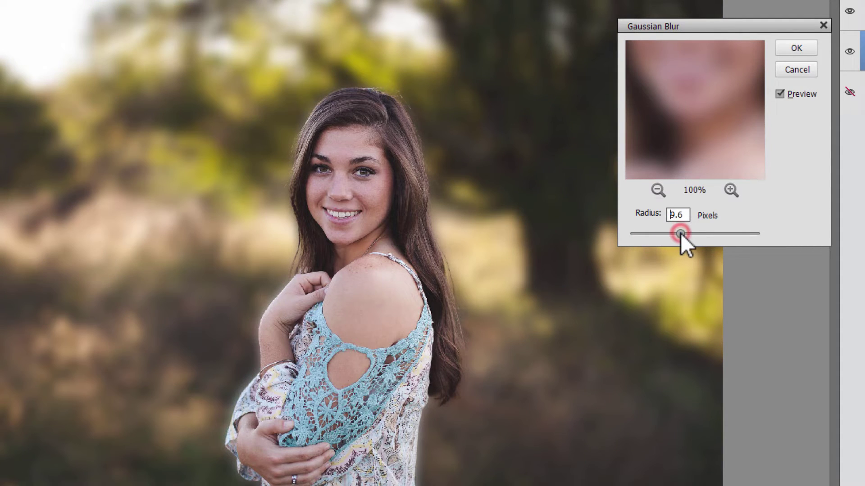
pyautogui.click(685, 215)
pyautogui.write('10')
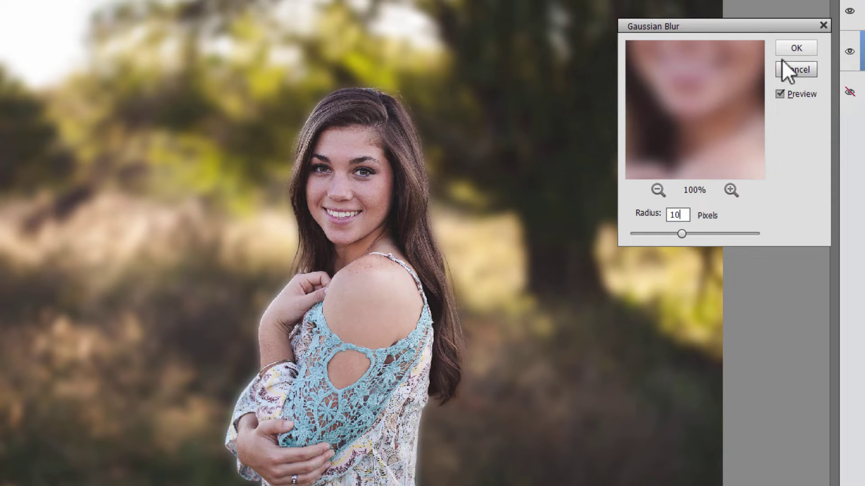
pyautogui.click(785, 46)
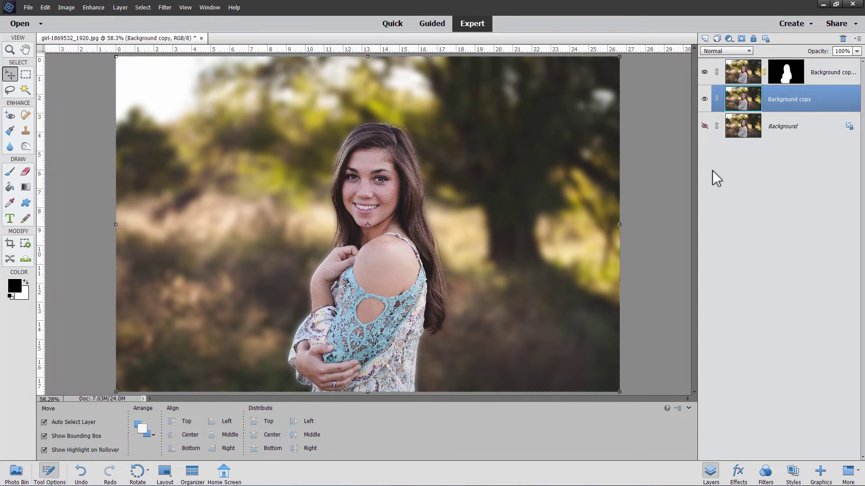
# - Select the masked Background copy 2 layer and browse the New Adjustment Layer types
pyautogui.click(745, 82)
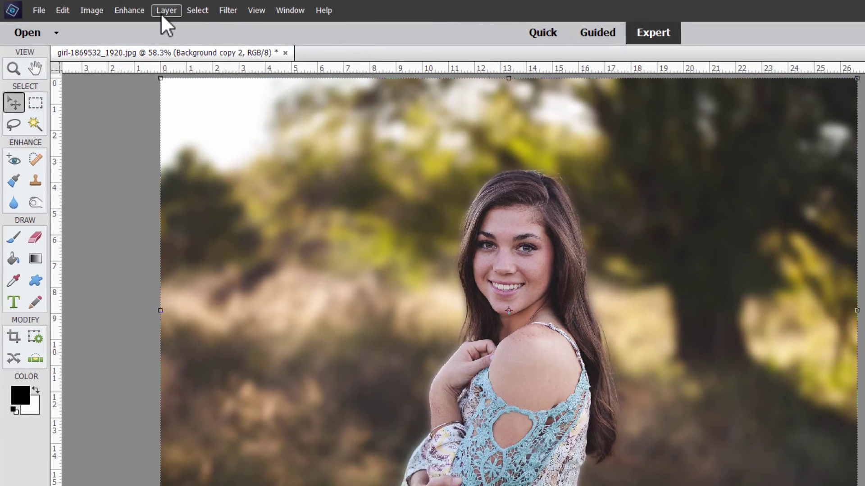
pyautogui.click(120, 7)
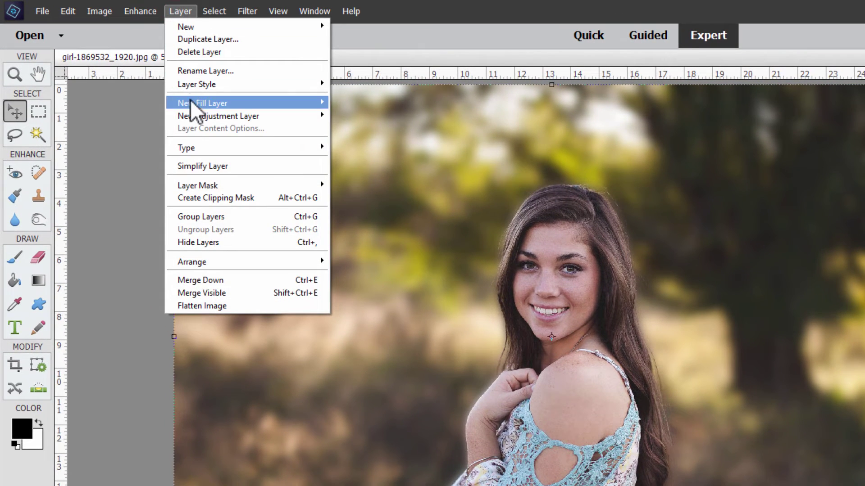
pyautogui.moveTo(256, 116)
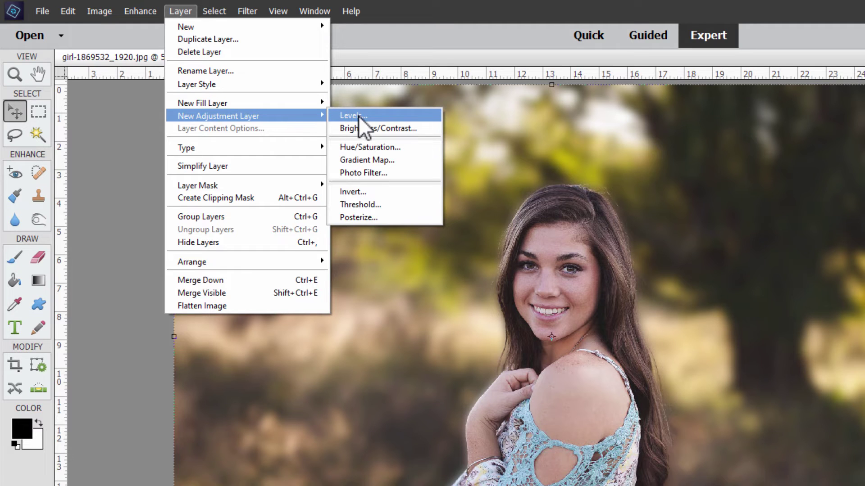
pyautogui.moveTo(149, 15)
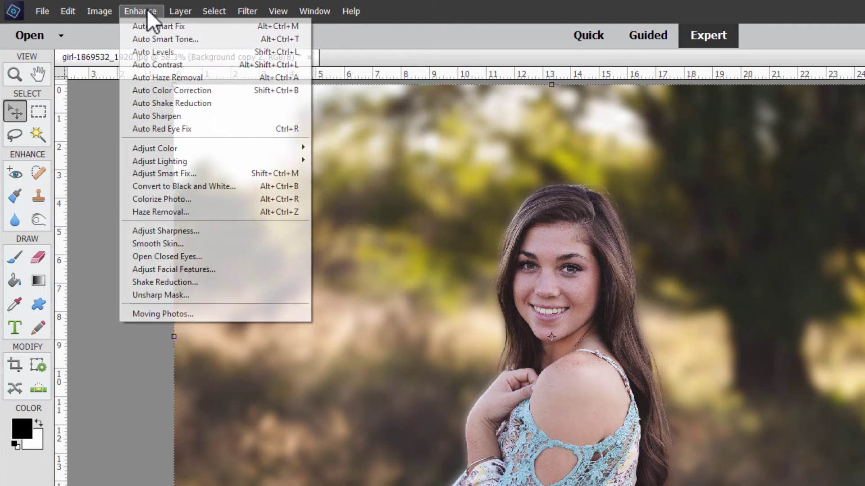
pyautogui.moveTo(185, 171)
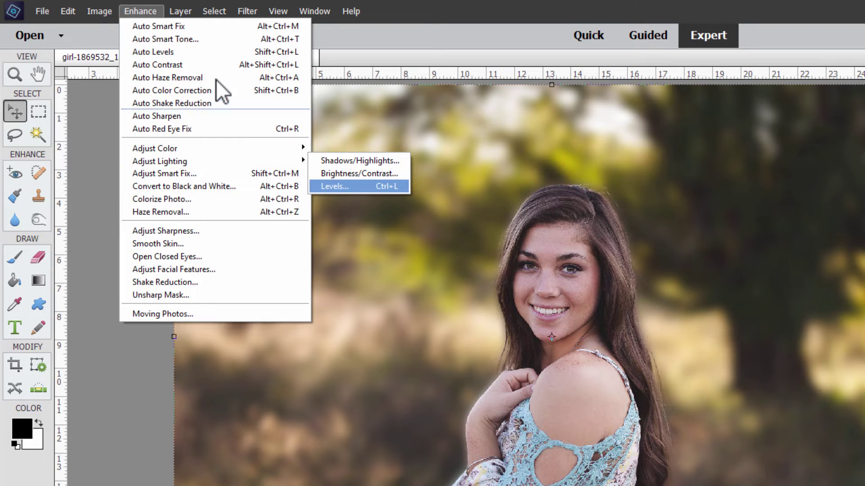
pyautogui.moveTo(180, 13)
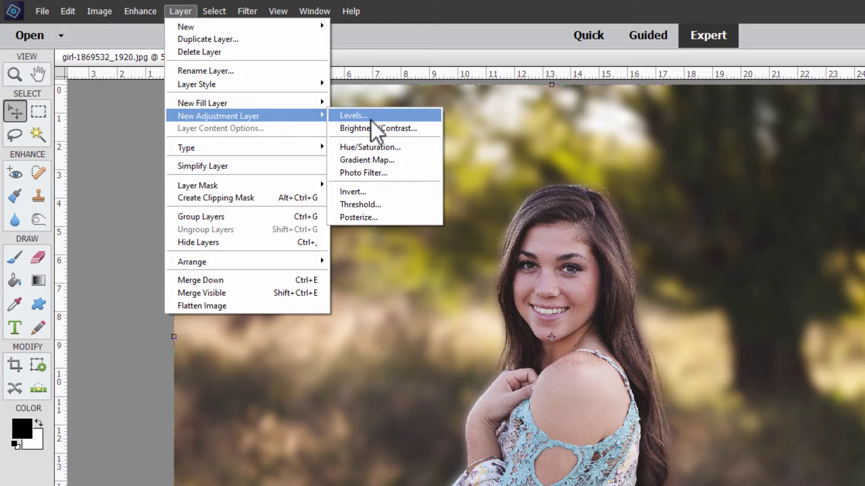
# - Add a Levels adjustment layer clipped to the girl's masked layer
pyautogui.click(370, 117)
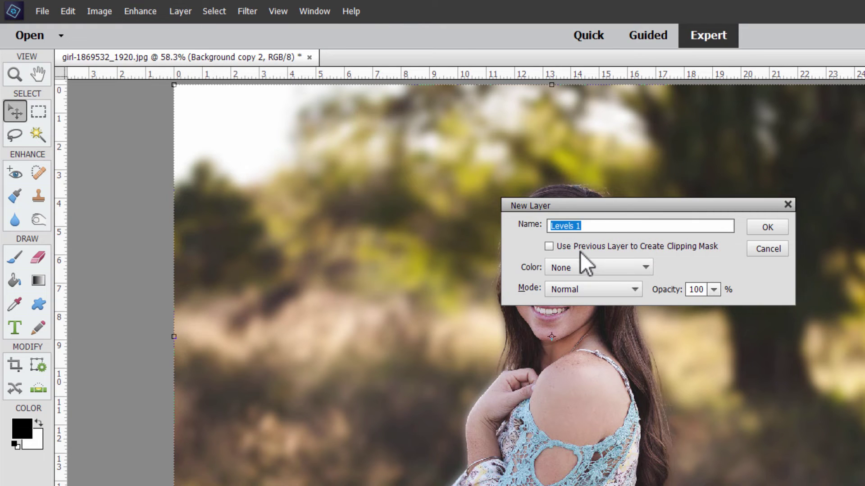
pyautogui.click(548, 246)
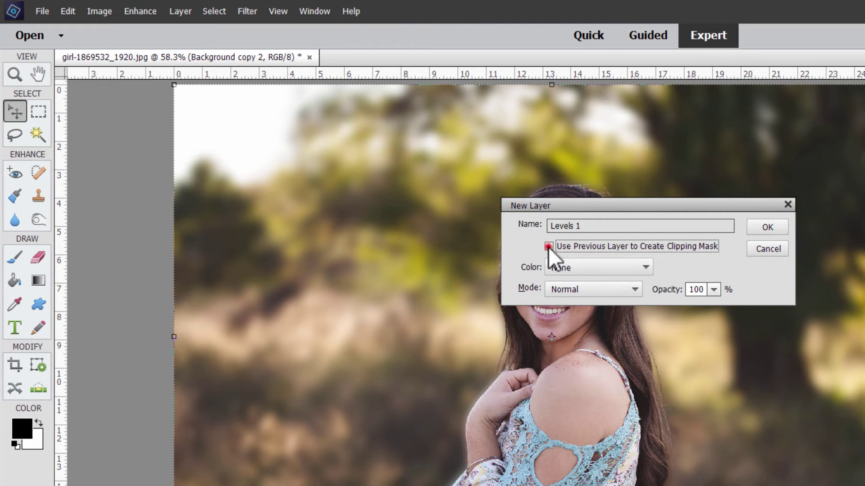
pyautogui.click(757, 230)
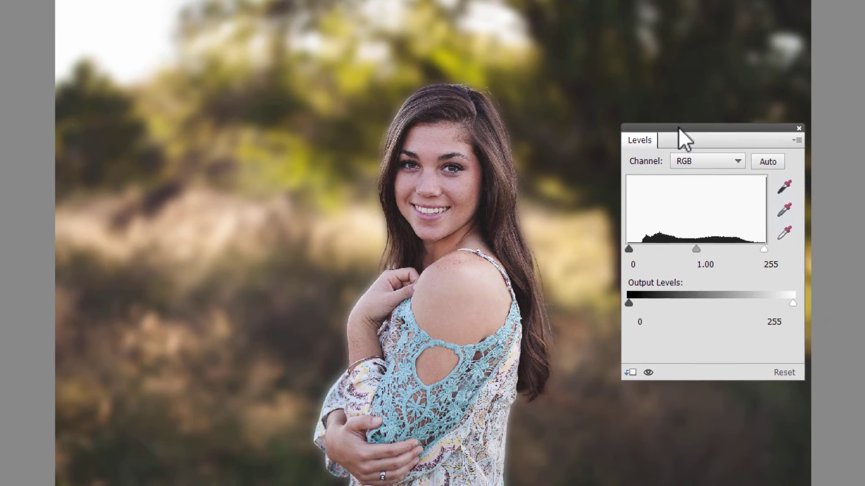
# - Set the Levels 1 input black point to 26 and white point to 228
pyautogui.moveTo(795, 228); pyautogui.dragTo(785, 230)
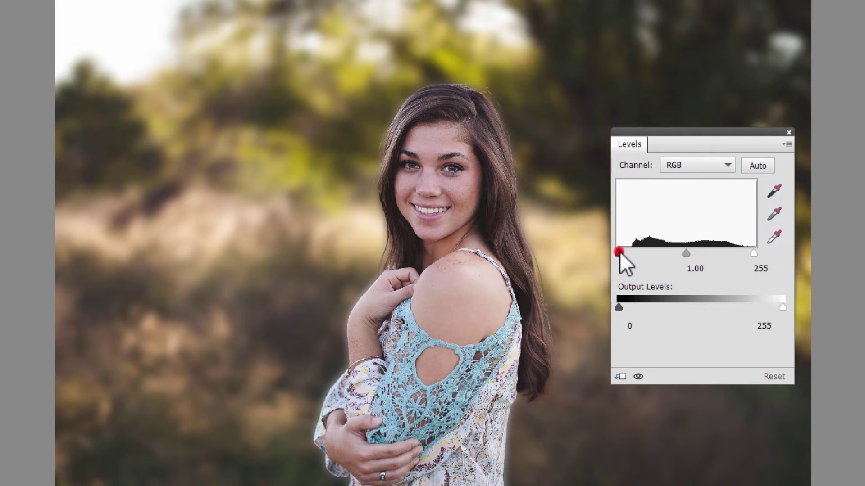
pyautogui.moveTo(620, 252)
pyautogui.mouseDown()
pyautogui.moveTo(658, 252)
pyautogui.moveTo(619, 252)
pyautogui.mouseUp()
pyautogui.moveTo(628, 253); pyautogui.dragTo(630, 253)
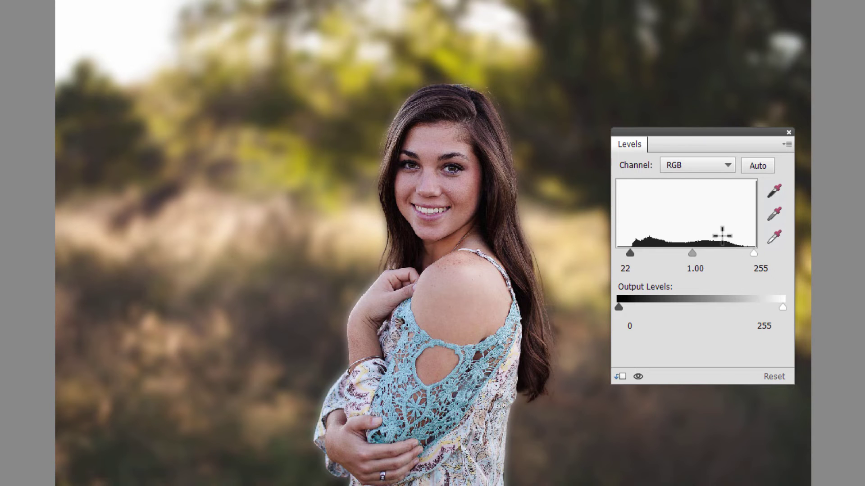
pyautogui.moveTo(755, 253); pyautogui.dragTo(742, 255)
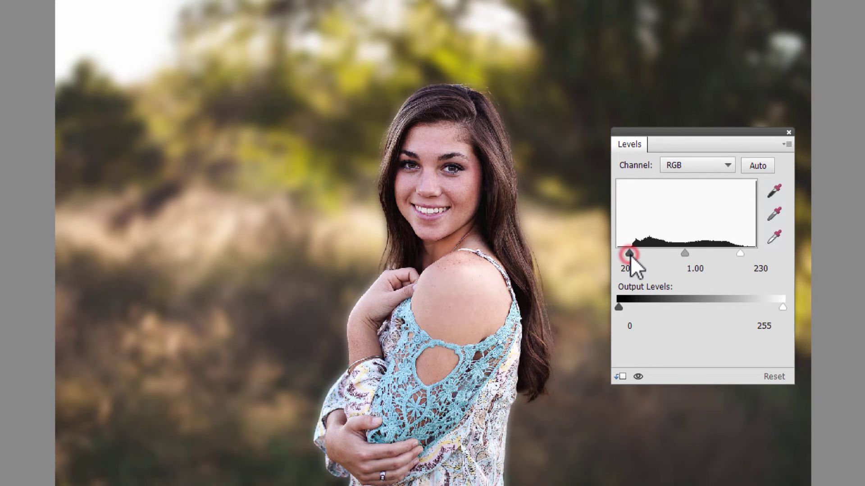
pyautogui.moveTo(631, 255); pyautogui.dragTo(632, 253)
pyautogui.moveTo(741, 254); pyautogui.dragTo(739, 254)
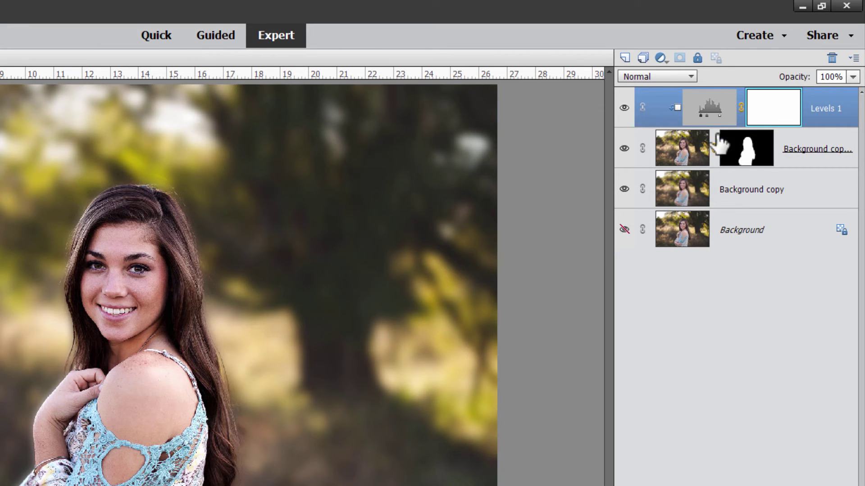
# - Reopen the Levels 1 settings to review them, then close the Levels panel
pyautogui.doubleClick(715, 109)
pyautogui.moveTo(444, 231)
pyautogui.mouseDown()
pyautogui.moveTo(482, 226)
pyautogui.moveTo(428, 228)
pyautogui.mouseUp()
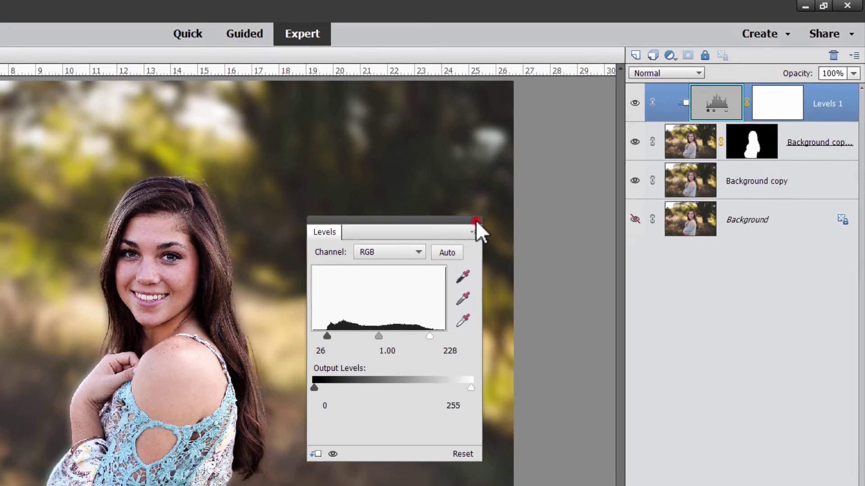
pyautogui.click(458, 232)
pyautogui.click(93, 8)
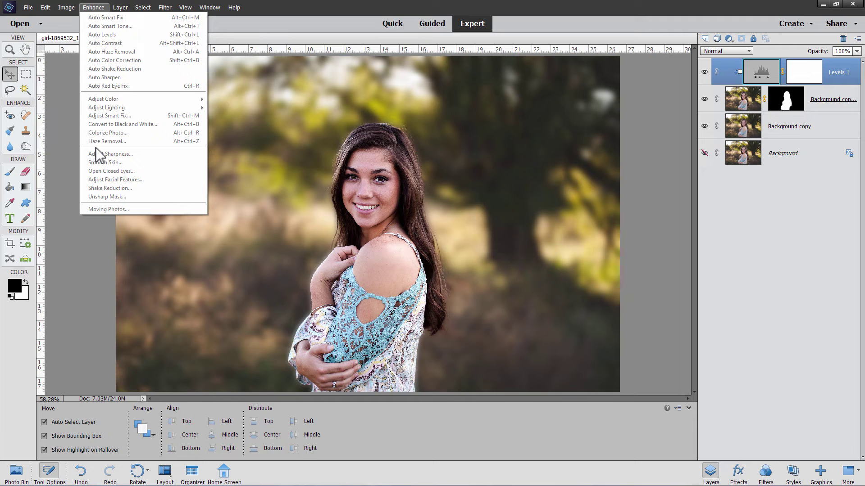
# - Add a Hue/Saturation adjustment layer clipped to the layers below
pyautogui.click(120, 8)
pyautogui.click(121, 7)
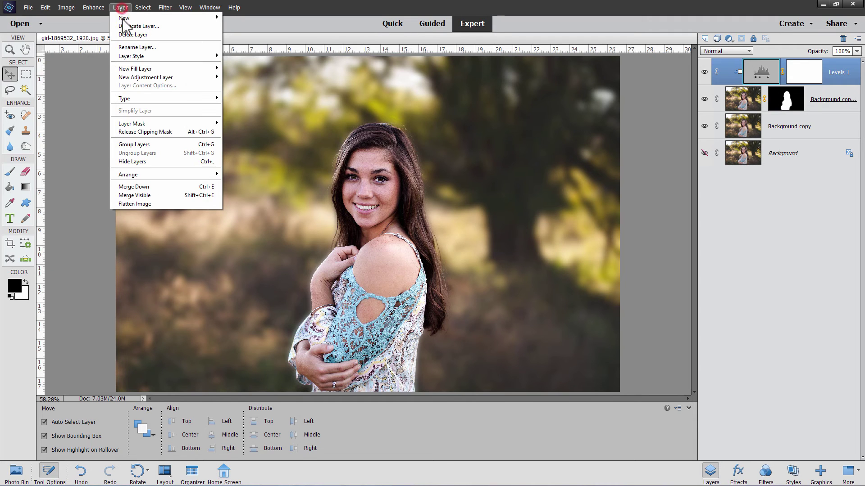
pyautogui.moveTo(133, 78)
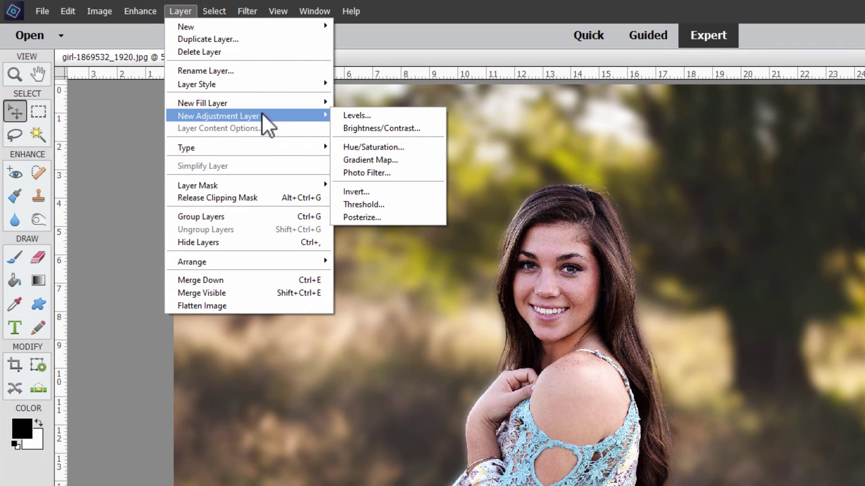
pyautogui.click(382, 147)
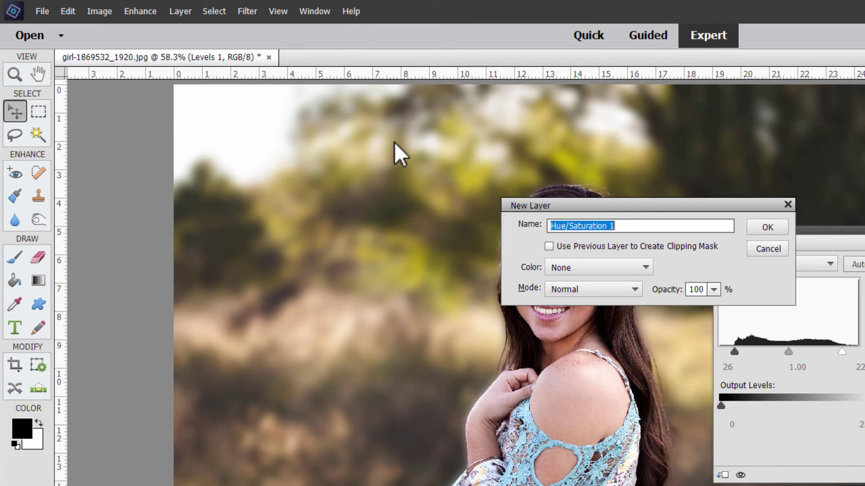
pyautogui.click(550, 246)
pyautogui.click(765, 228)
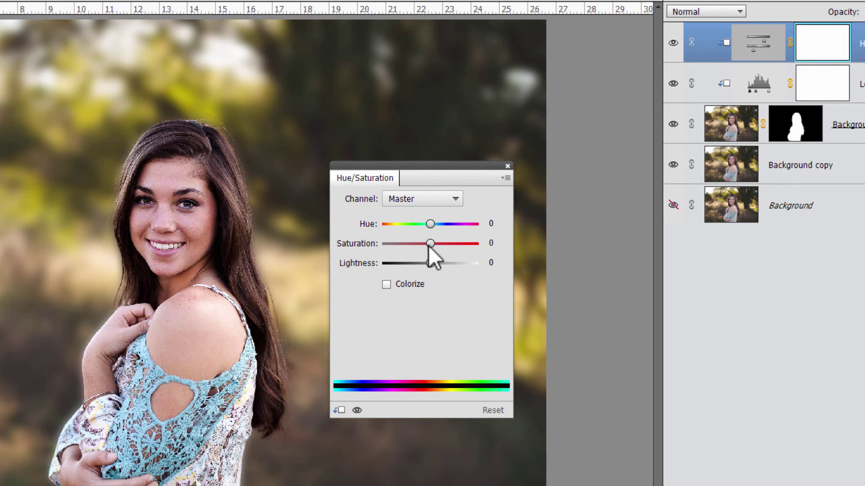
# - Raise Saturation to +13 and toggle the adjustment's visibility to compare before and after
pyautogui.moveTo(429, 245); pyautogui.dragTo(436, 243)
pyautogui.click(356, 411)
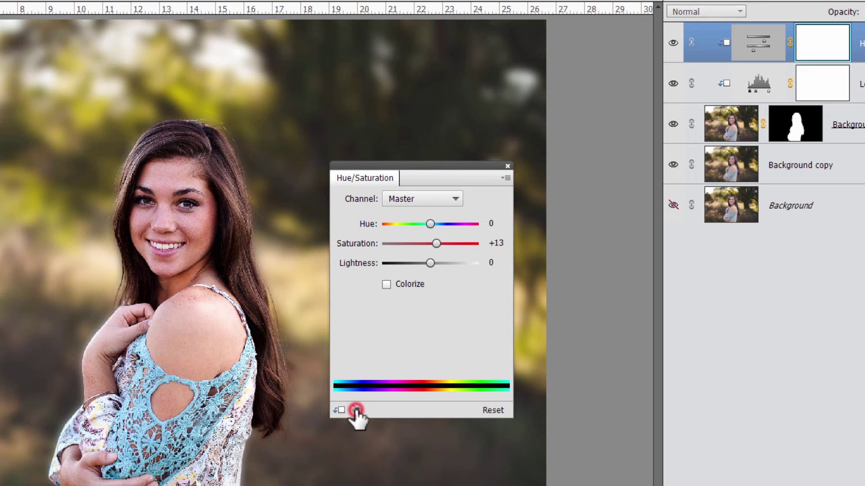
pyautogui.click(356, 410)
pyautogui.click(356, 410)
pyautogui.click(357, 410)
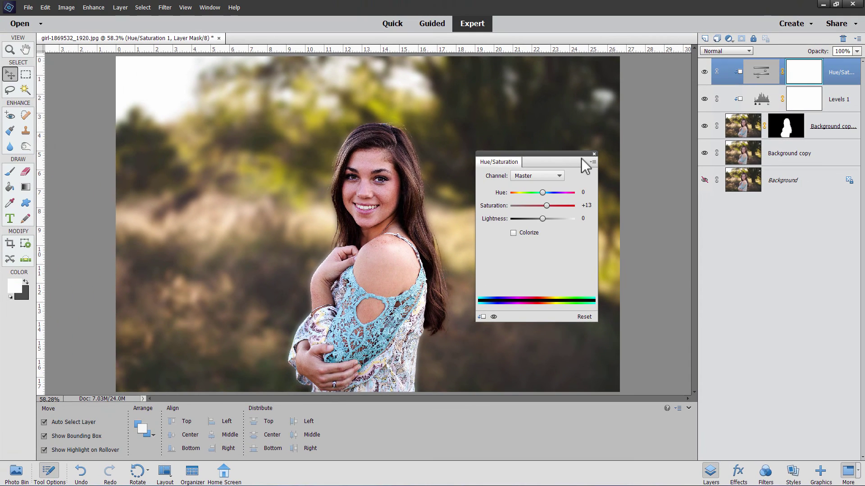
# - Add a Levels 2 layer clipped to the blurred Background copy, nudging its black point right
pyautogui.click(594, 154)
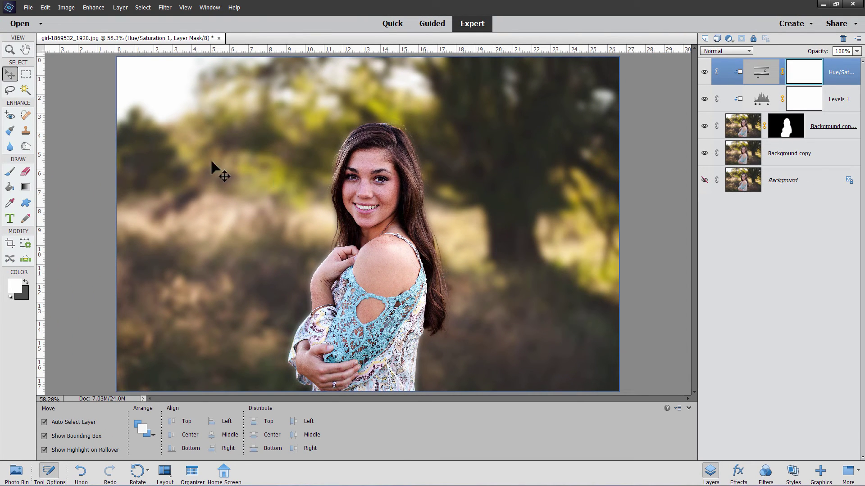
pyautogui.click(813, 161)
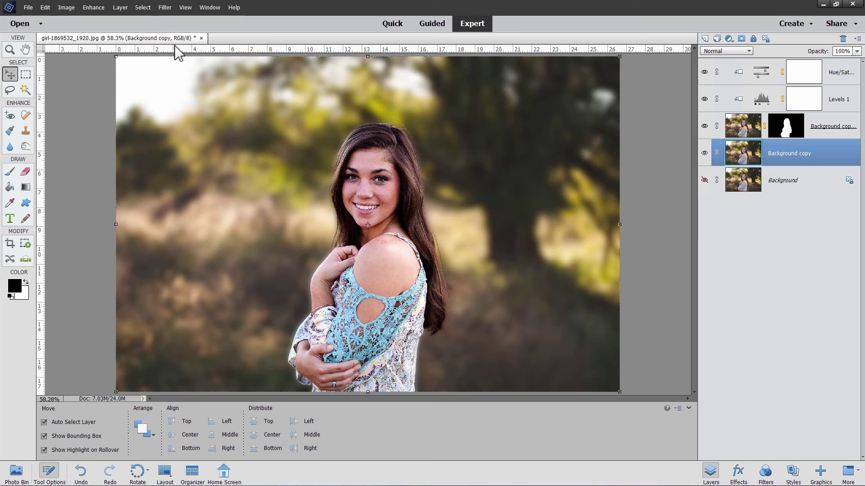
pyautogui.click(120, 7)
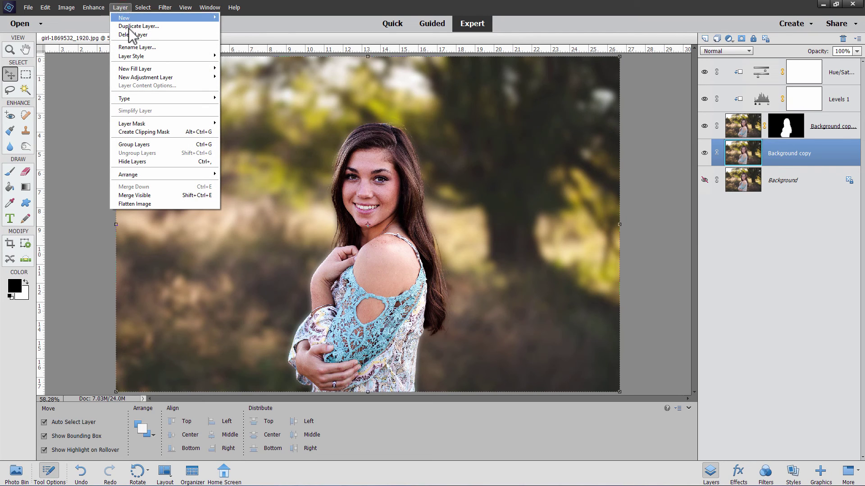
pyautogui.moveTo(144, 77)
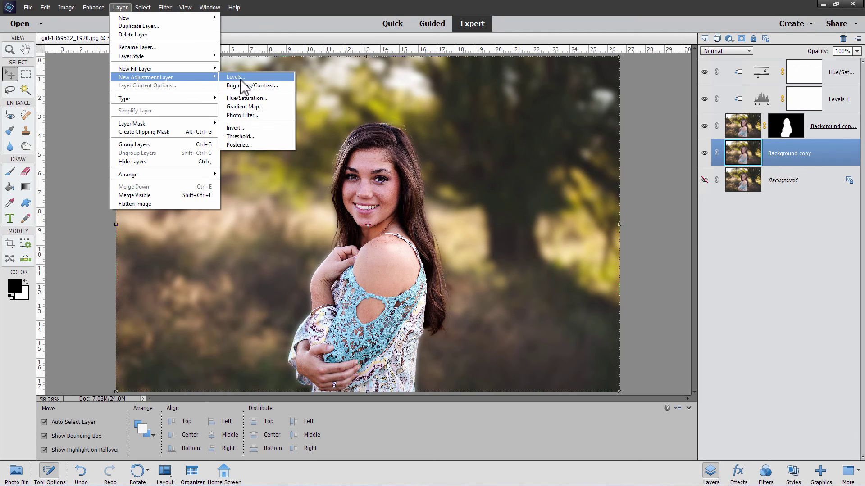
pyautogui.click(240, 78)
pyautogui.click(366, 165)
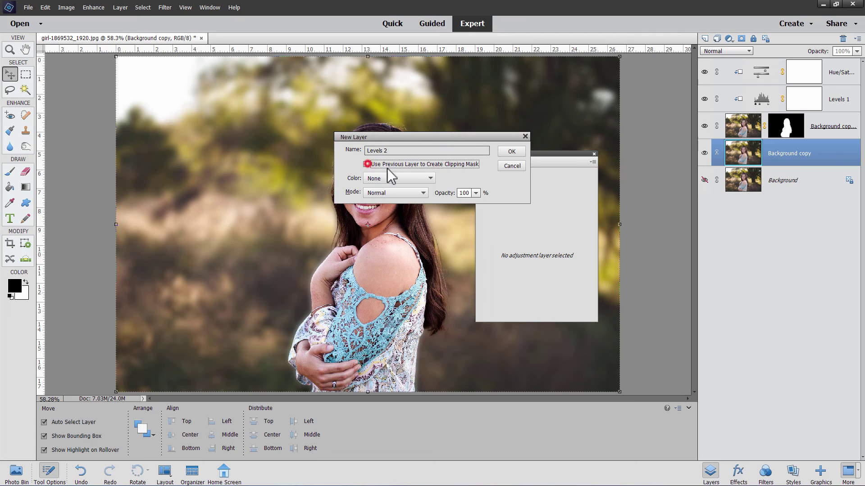
pyautogui.click(508, 155)
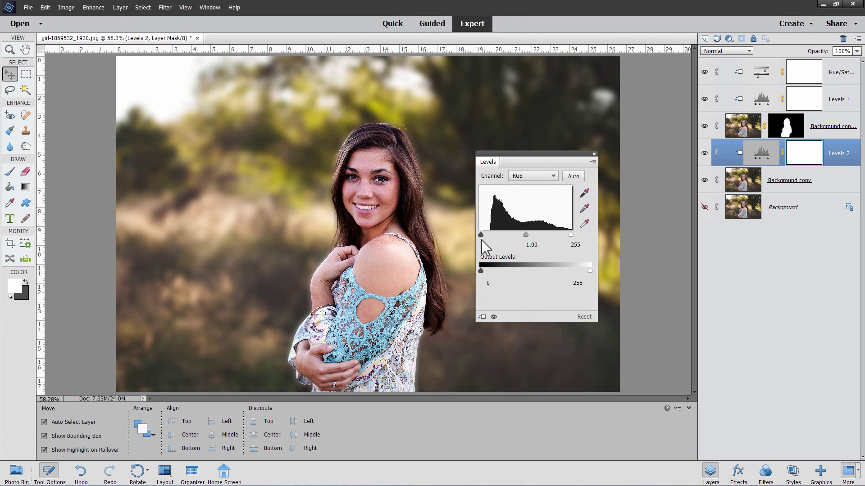
pyautogui.moveTo(480, 234); pyautogui.dragTo(489, 235)
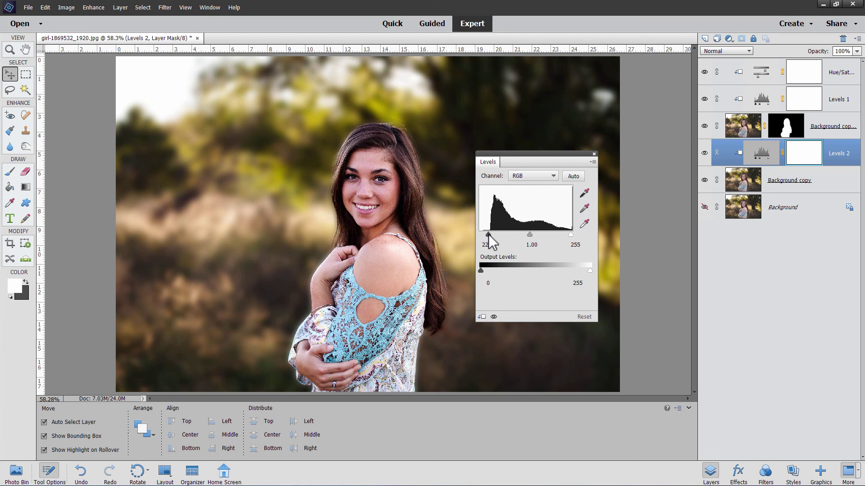
pyautogui.click(396, 73)
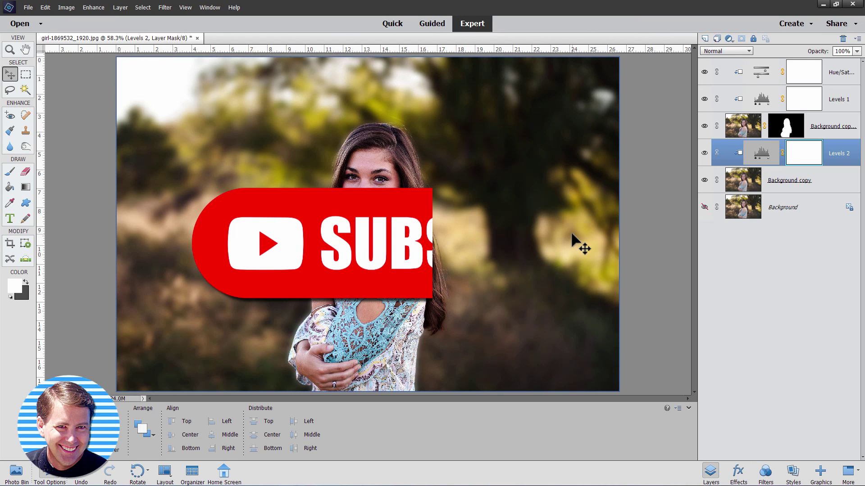